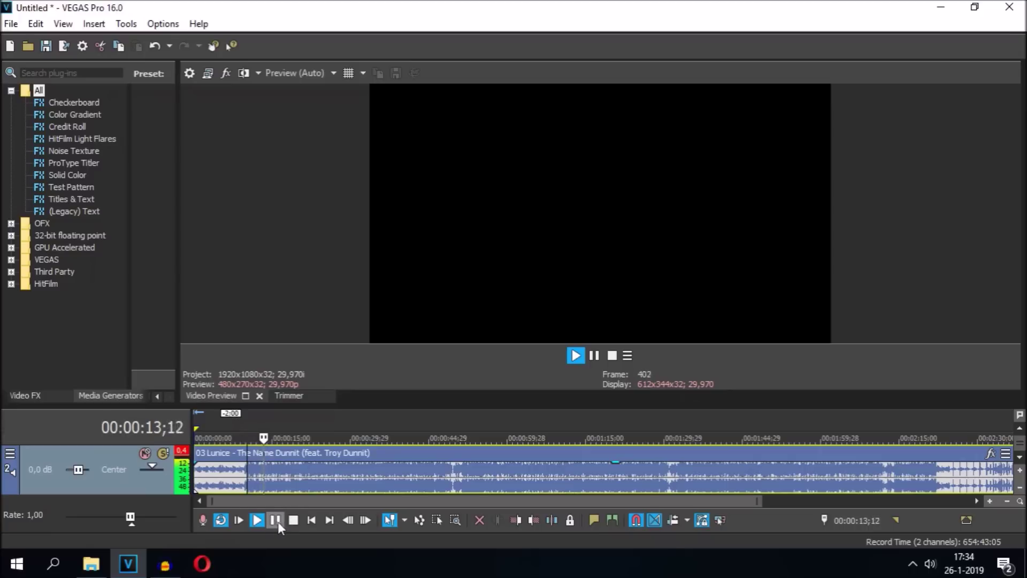
# Apply the élastique pitch shift method with Pro stretch attributes and a pitch change of -4 to the song event and play it.
pyautogui.click(294, 520)
pyautogui.rightClick(311, 481)
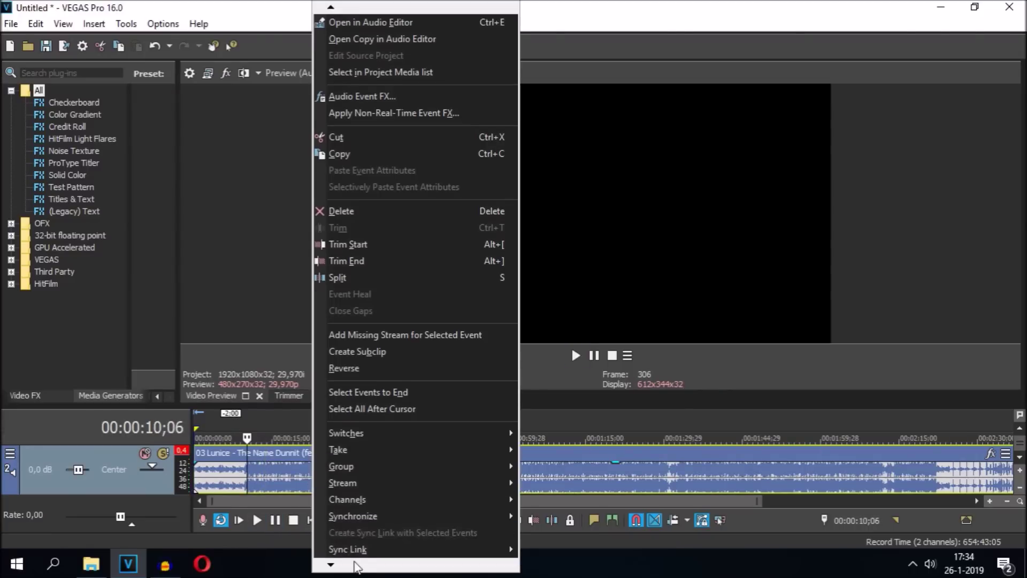
pyautogui.click(350, 538)
pyautogui.click(557, 237)
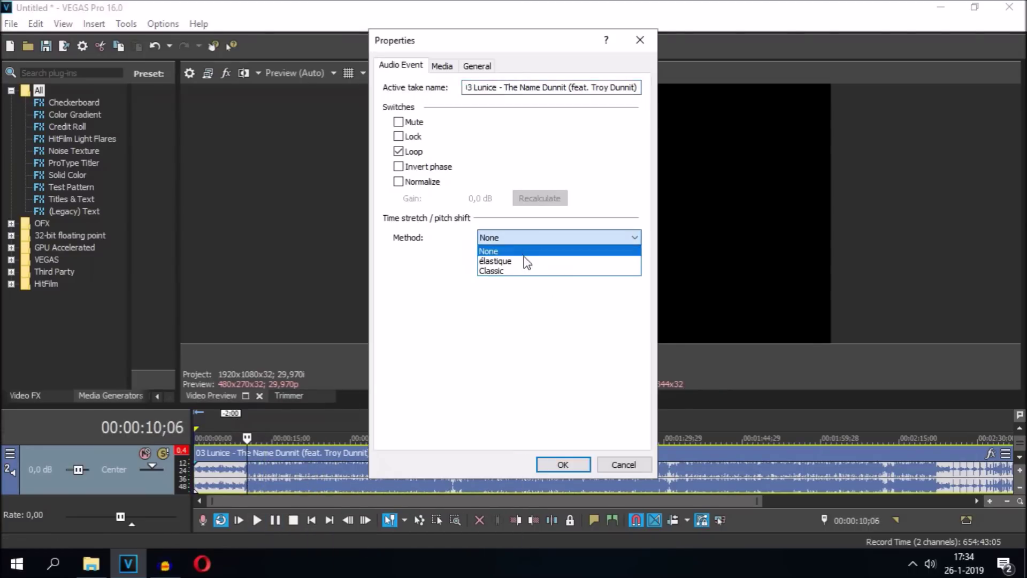
pyautogui.click(527, 261)
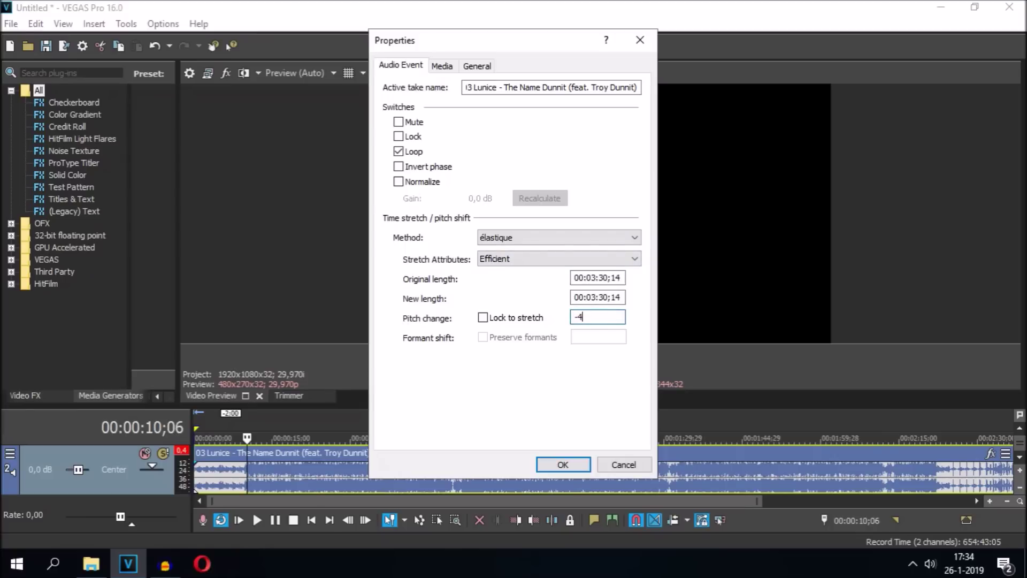
pyautogui.click(559, 259)
pyautogui.click(503, 270)
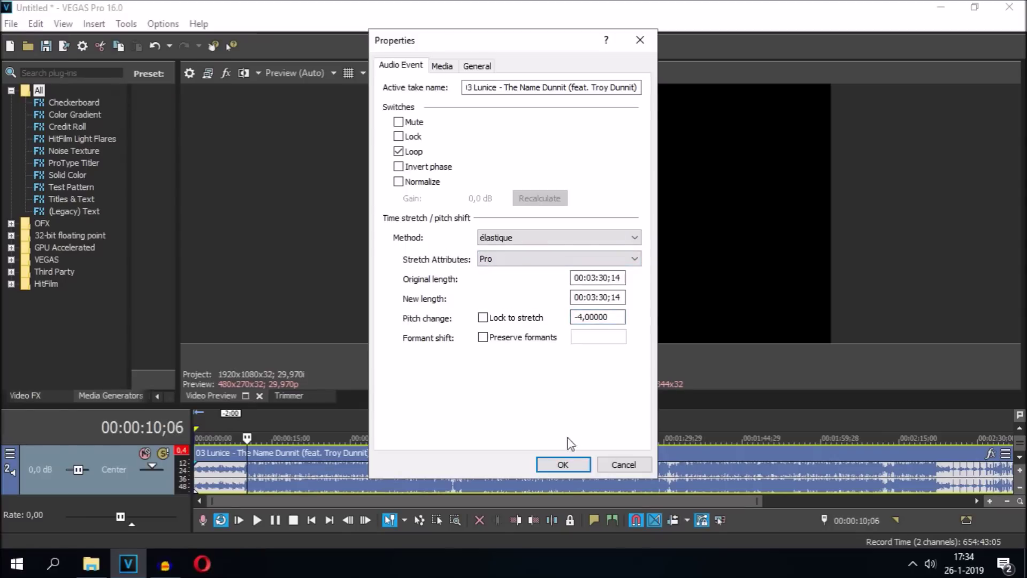
pyautogui.click(563, 464)
pyautogui.click(257, 521)
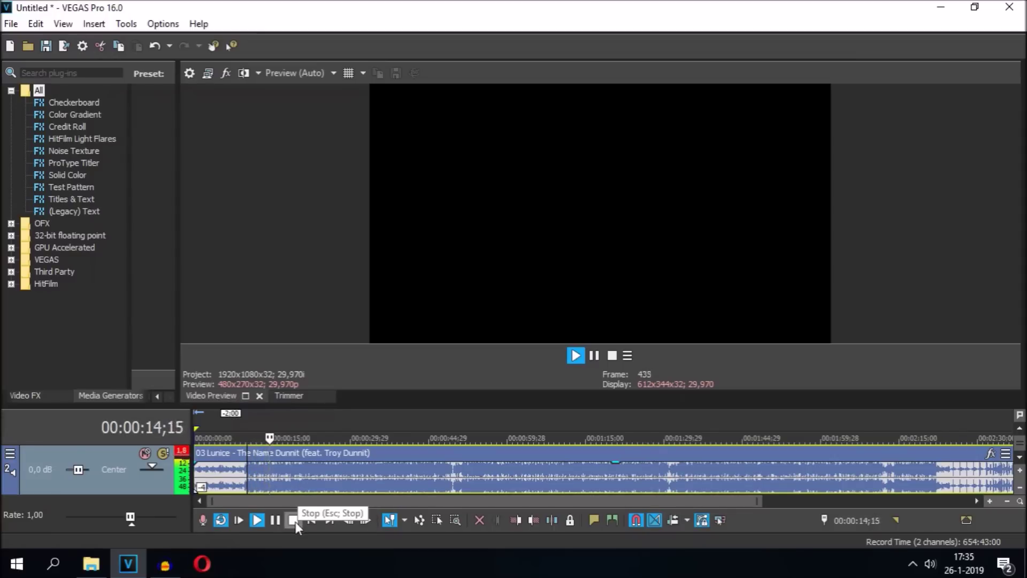
pyautogui.click(295, 522)
# Set the song event's pitch change to -8 and play it back.
pyautogui.rightClick(303, 479)
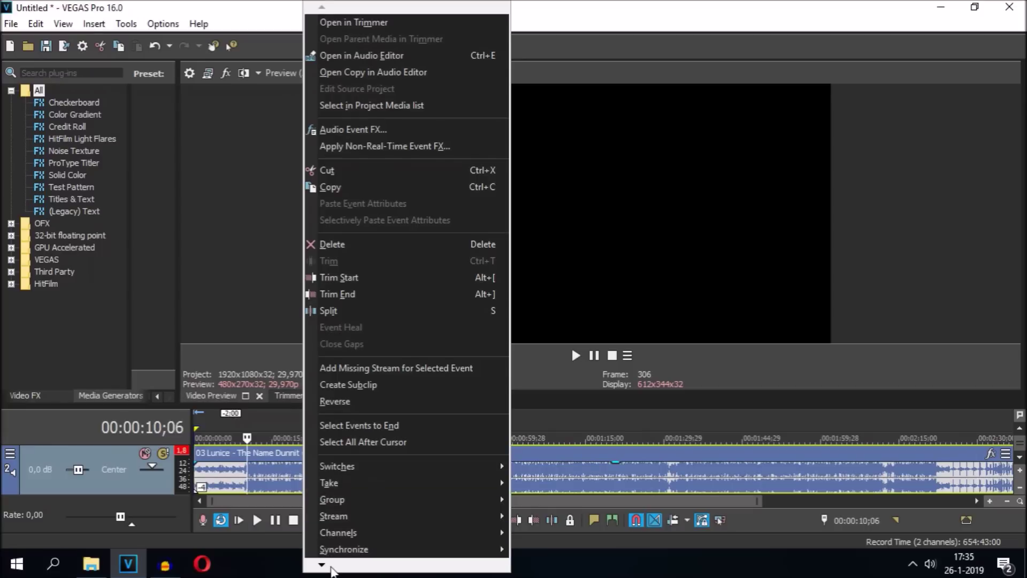
pyautogui.click(337, 540)
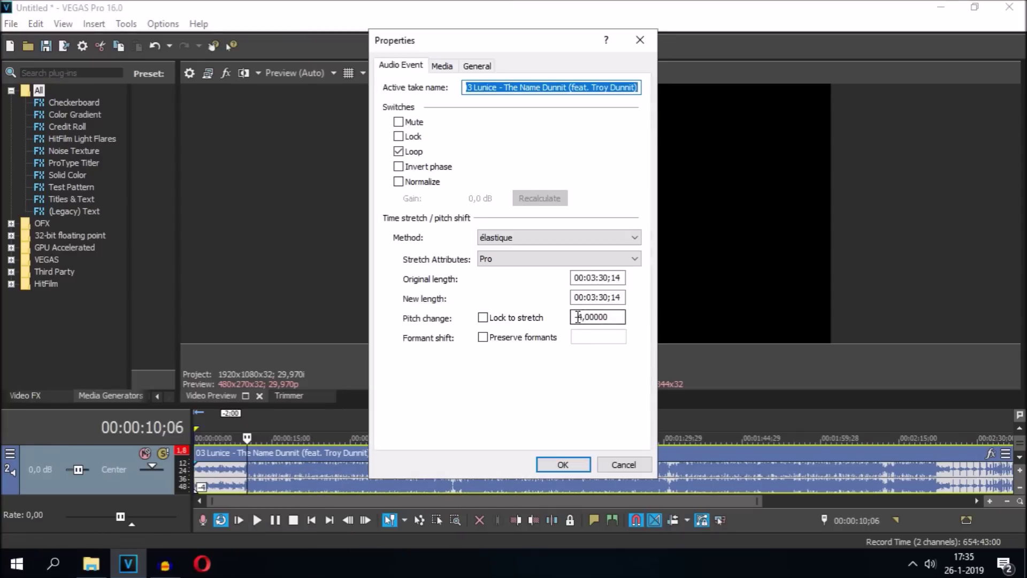
pyautogui.moveTo(623, 317); pyautogui.dragTo(577, 318)
pyautogui.write('-8')
pyautogui.press('Return')
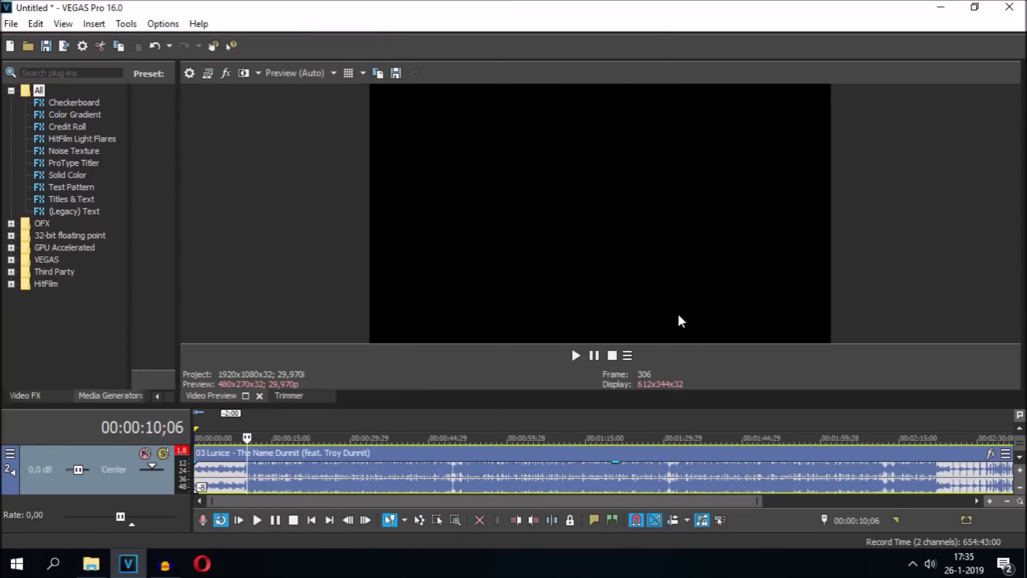
pyautogui.click(257, 520)
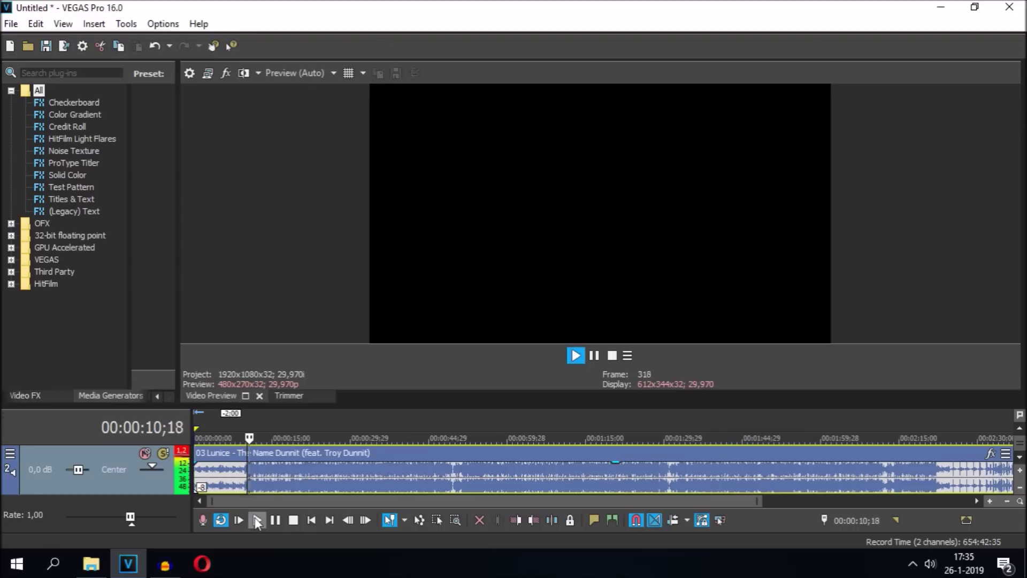
# Clear the song event's pitch change value while it keeps playing.
pyautogui.rightClick(306, 486)
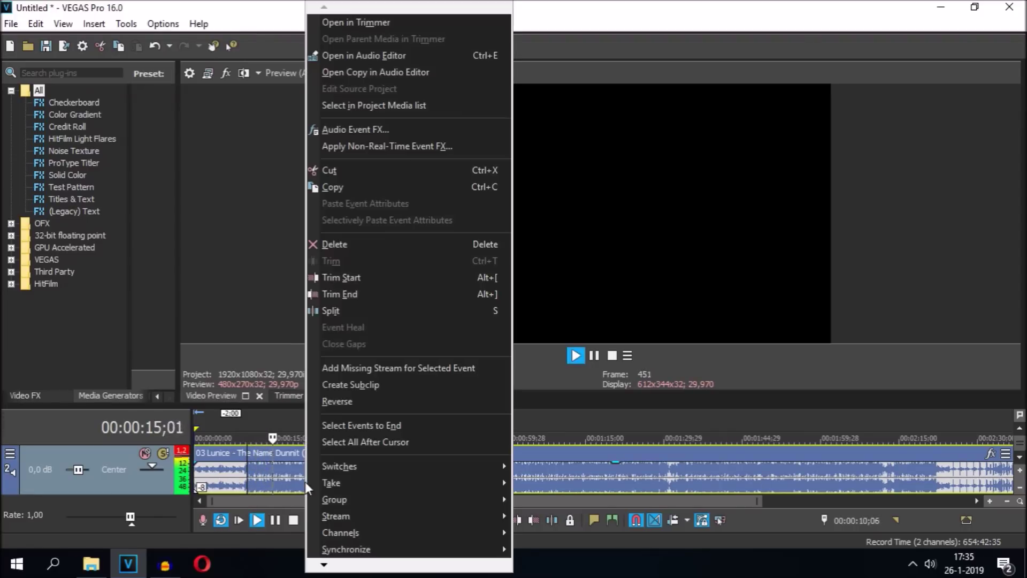
pyautogui.scroll(-4, 352, 549)
pyautogui.click(348, 541)
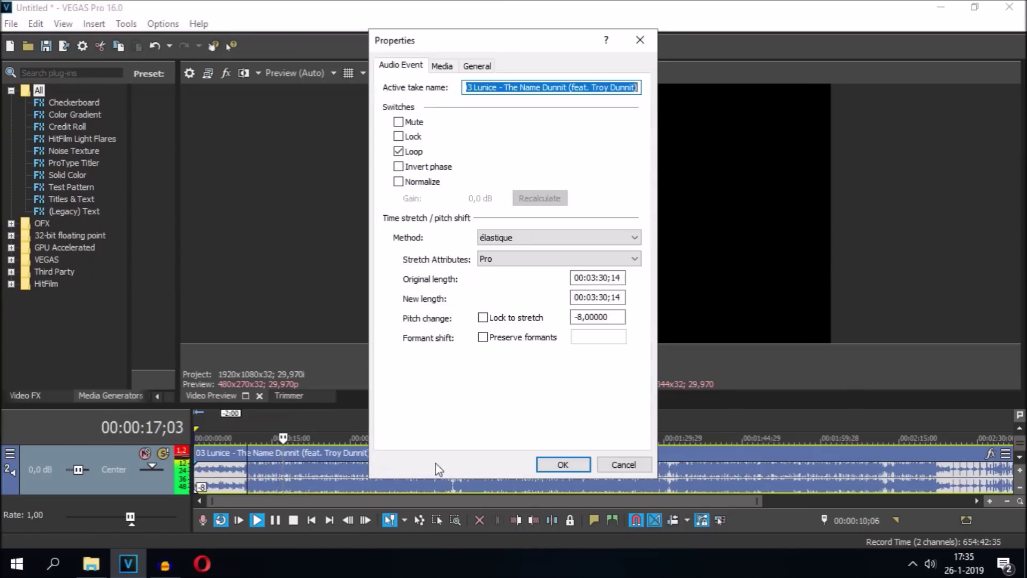
pyautogui.click(597, 317)
pyautogui.press('BackSpace')
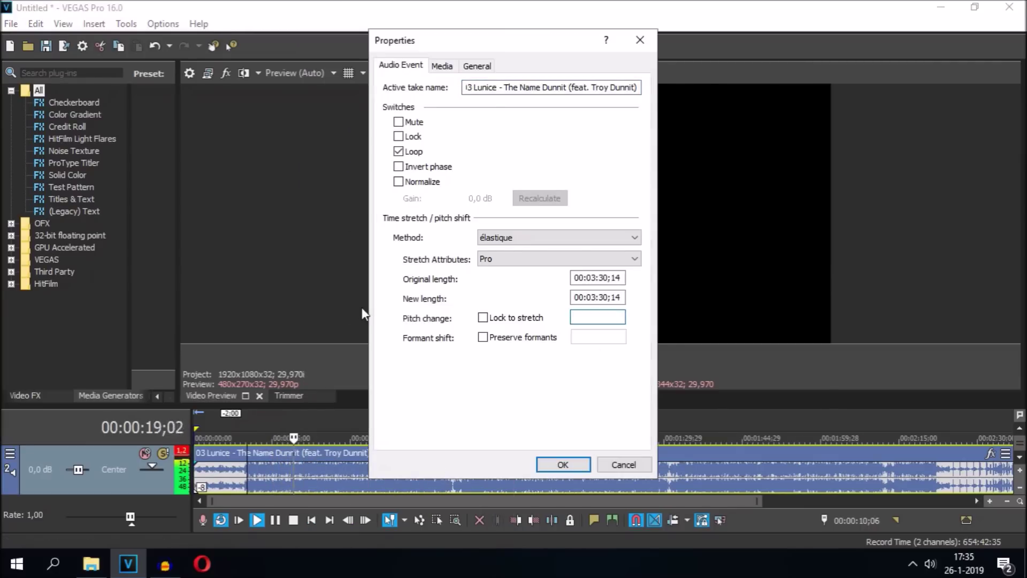
pyautogui.press('Return')
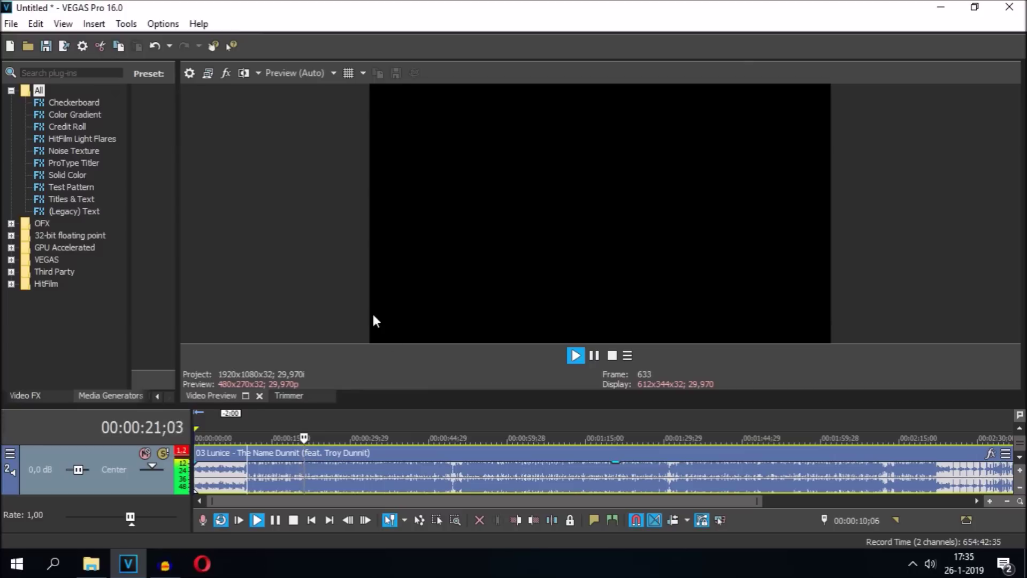
# Set the song event's pitch shift method to élastique with a pitch change of 4.
pyautogui.rightClick(381, 474)
pyautogui.moveTo(423, 567)
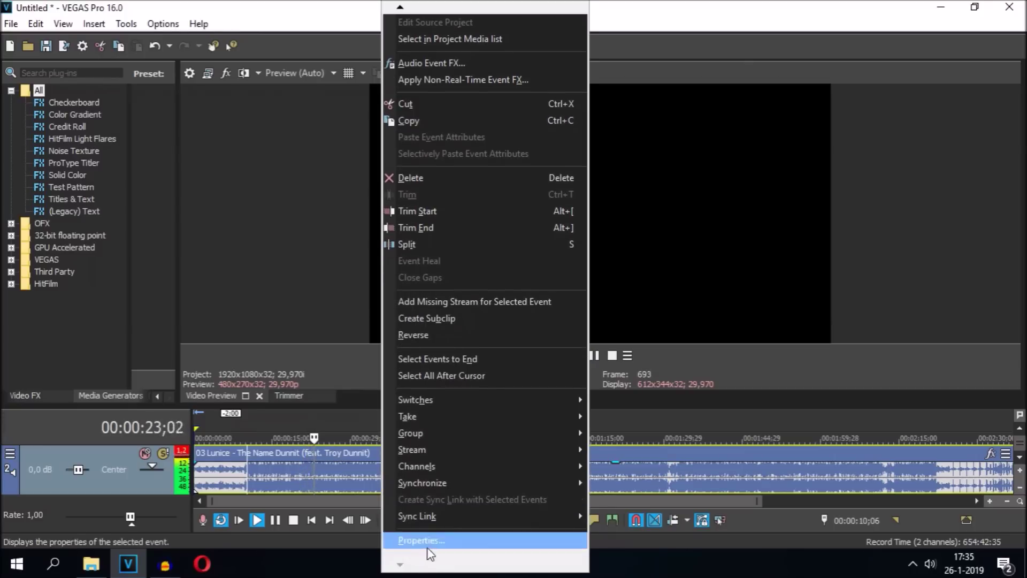
pyautogui.click(423, 541)
pyautogui.click(554, 237)
pyautogui.click(495, 261)
pyautogui.doubleClick(610, 318)
pyautogui.write('4')
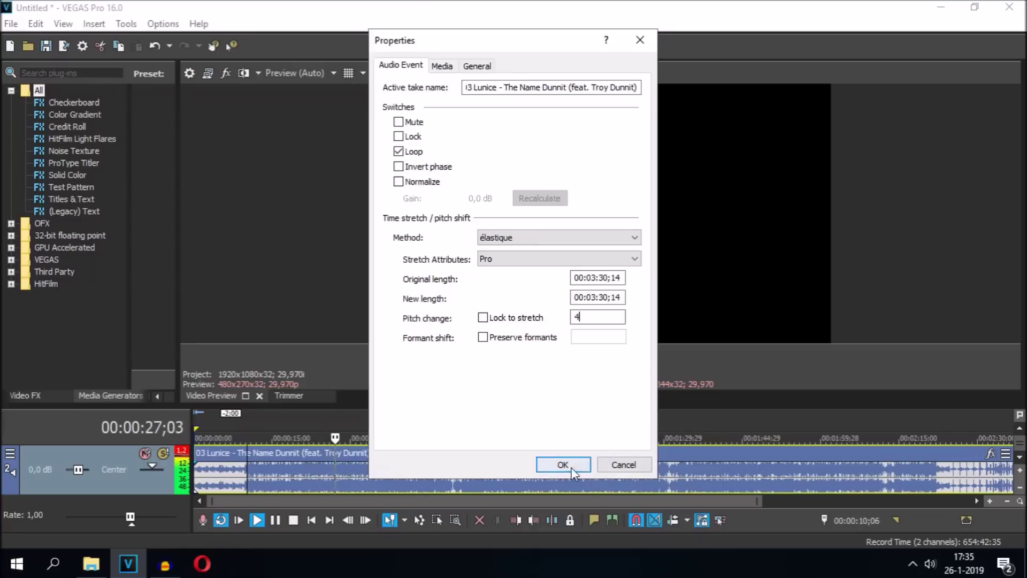
pyautogui.press('Return')
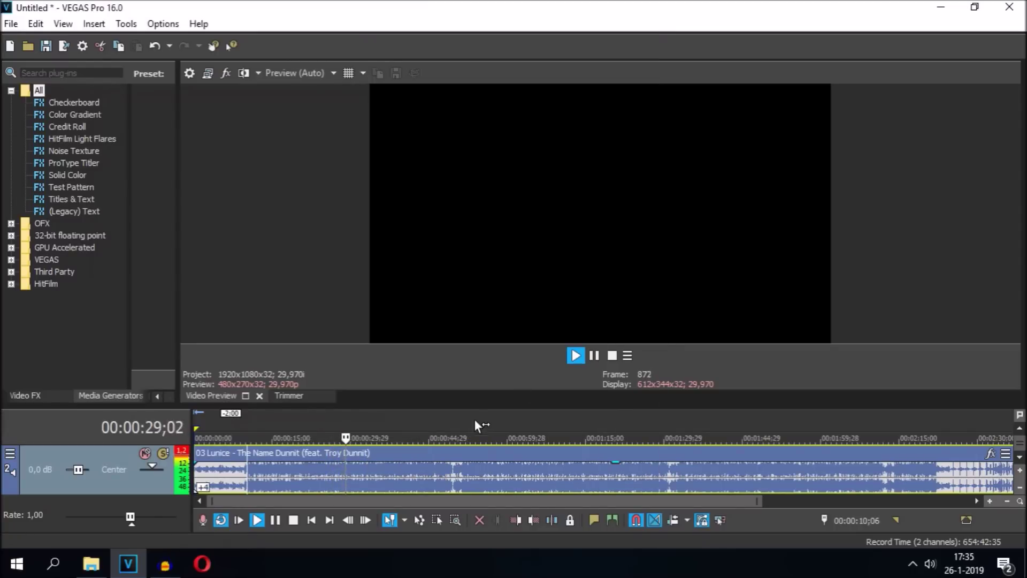
# Change the song event's pitch change from a raised pitch to -8.
pyautogui.rightClick(312, 470)
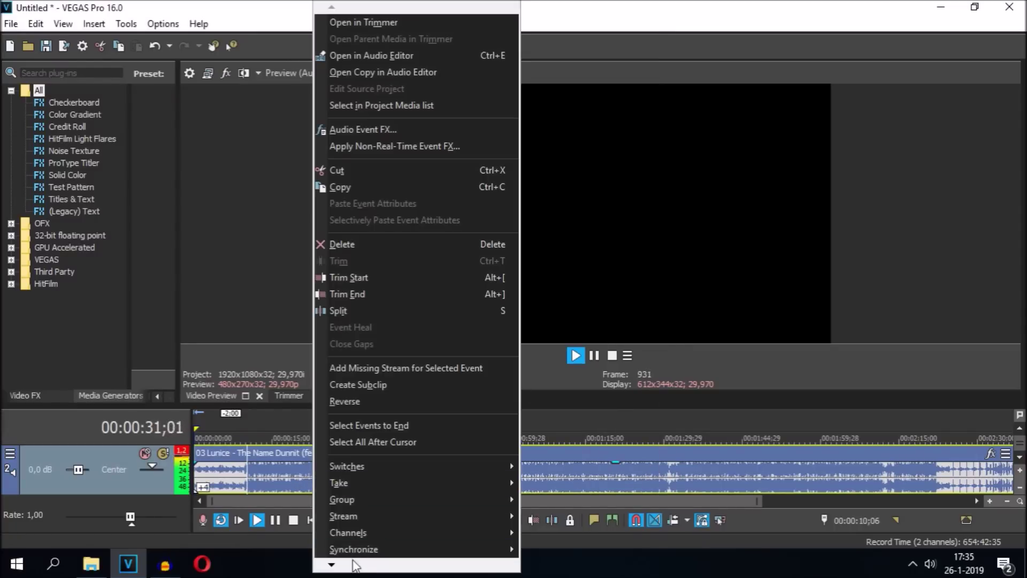
pyautogui.click(359, 543)
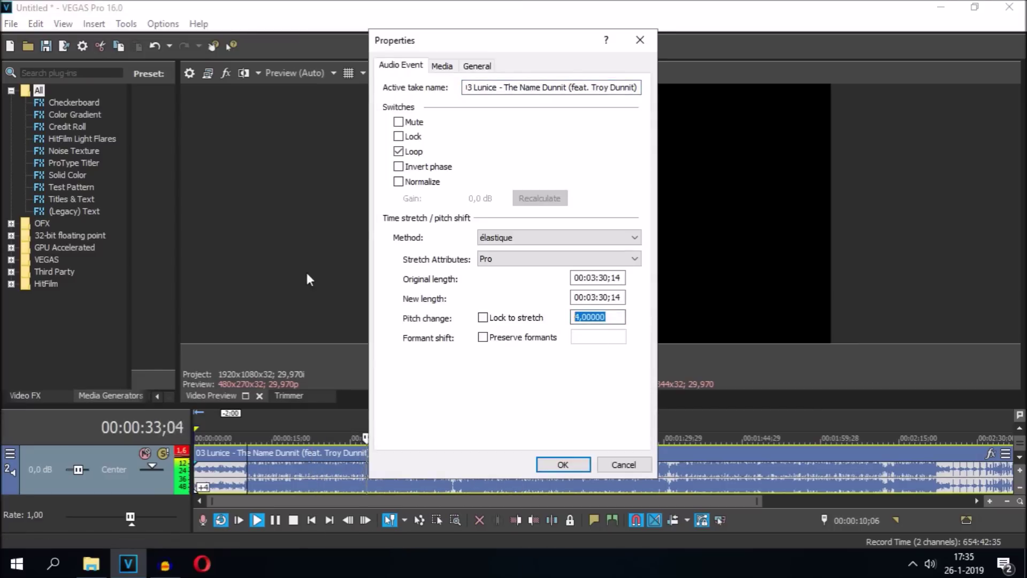
pyautogui.press('BackSpace')
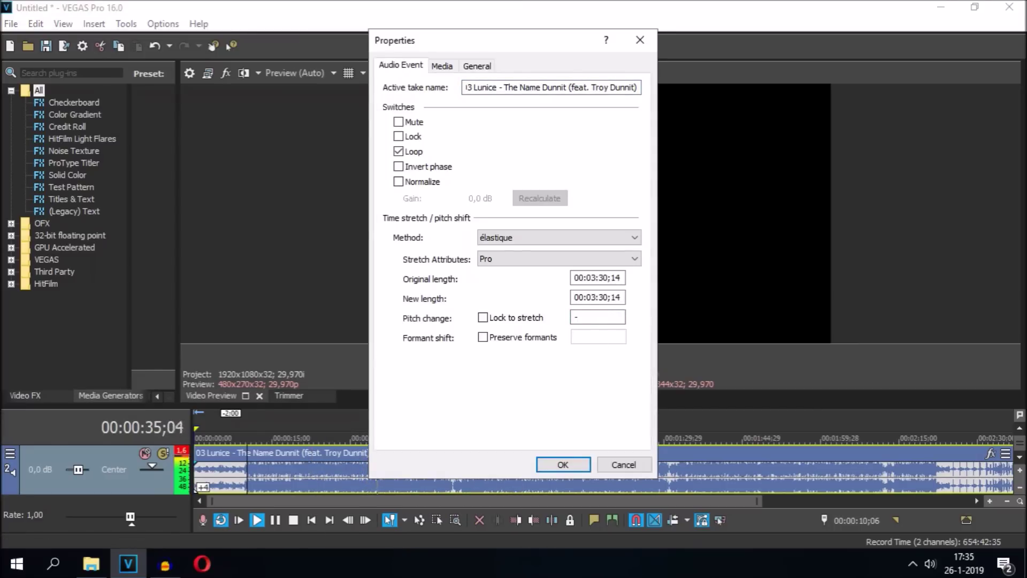
pyautogui.press('Return')
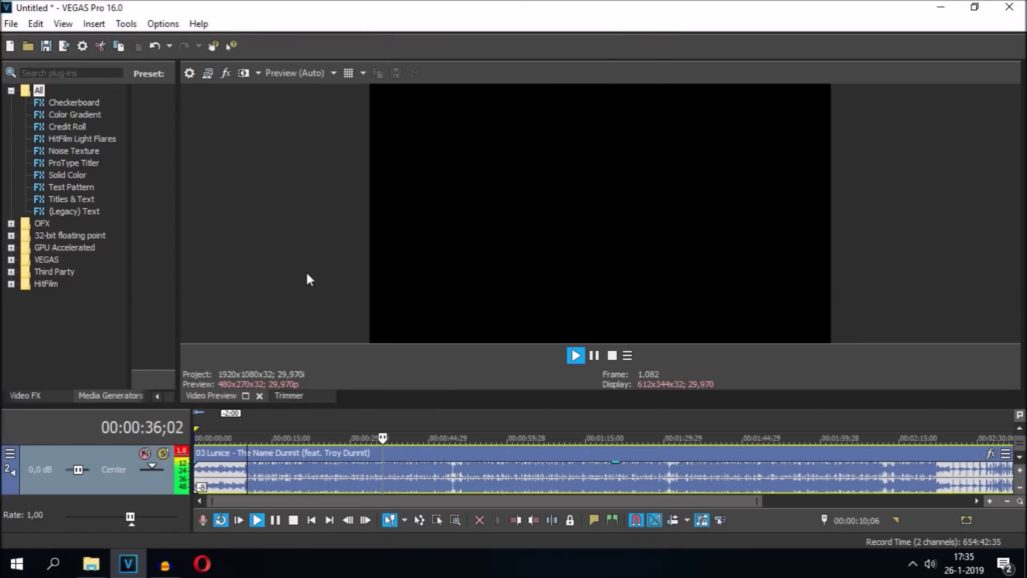
# Remove all effects from the audio track's FX chain and close its window.
pyautogui.click(10, 455)
pyautogui.click(41, 362)
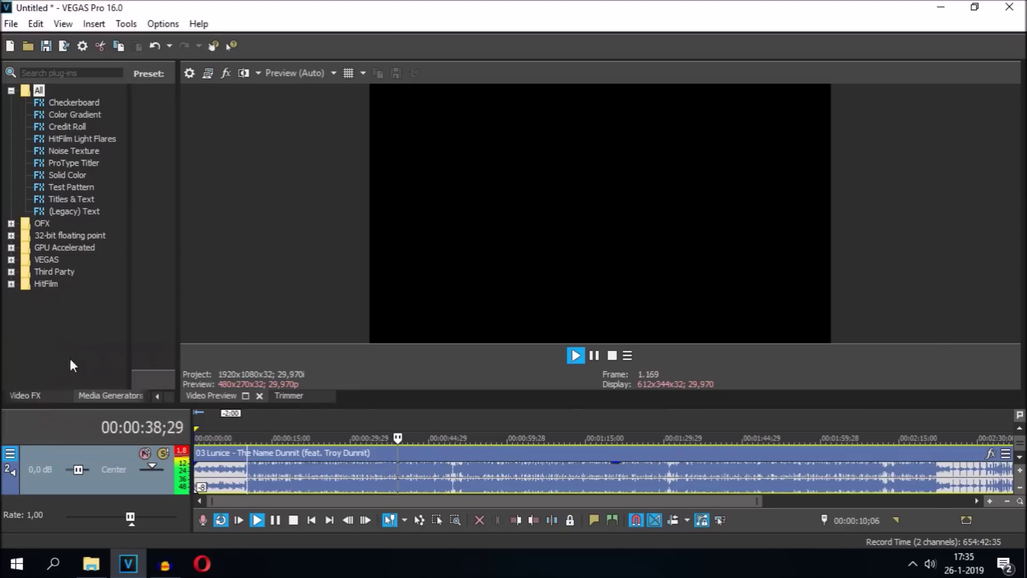
pyautogui.click(917, 142)
pyautogui.click(917, 143)
pyautogui.click(917, 143)
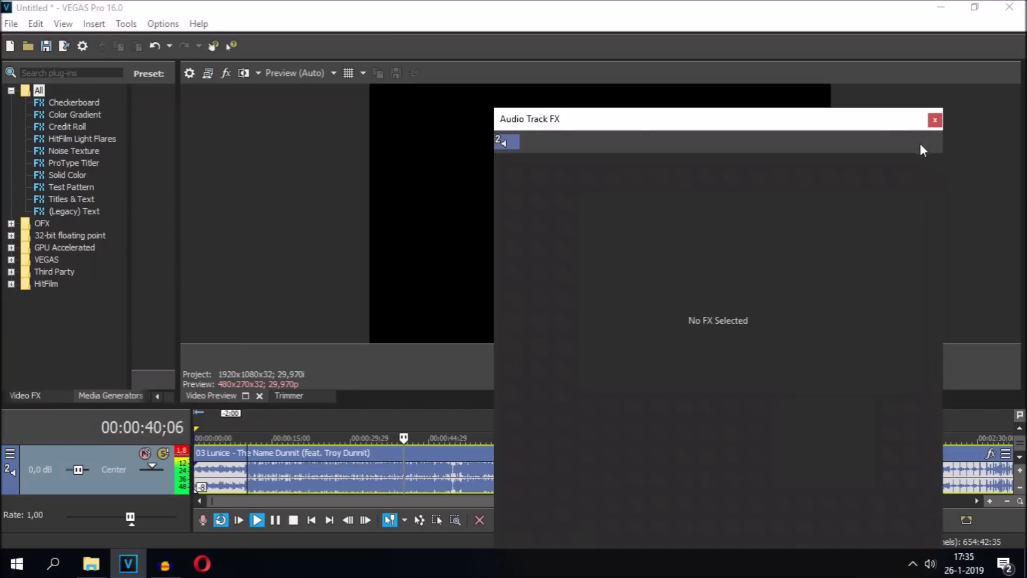
pyautogui.click(935, 120)
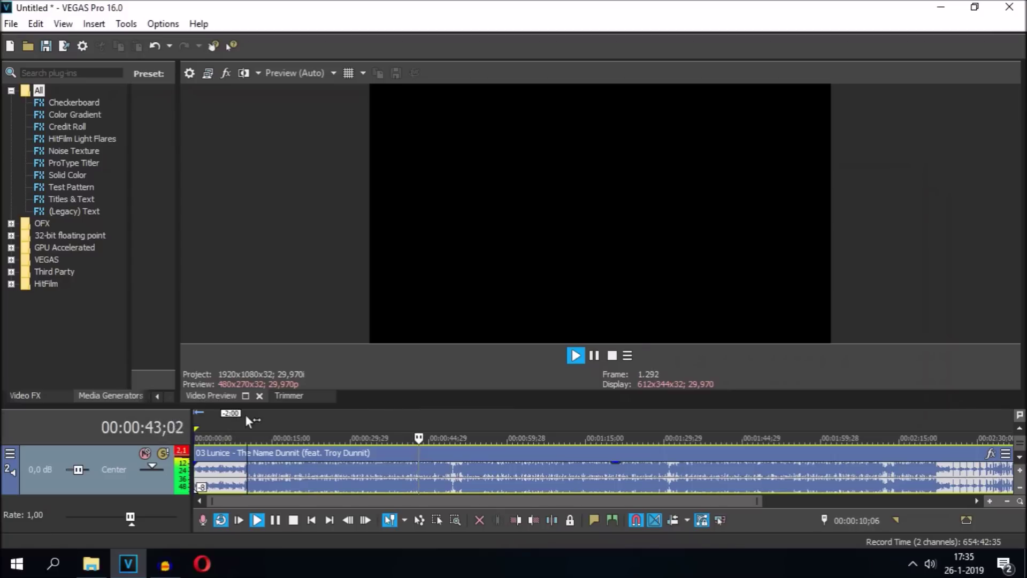
# Restart playback at about 00:00:09;28 and add the Resonant Filter and Wave Hammer Surround plug-ins to the song's event FX chain.
pyautogui.click(245, 436)
pyautogui.rightClick(326, 476)
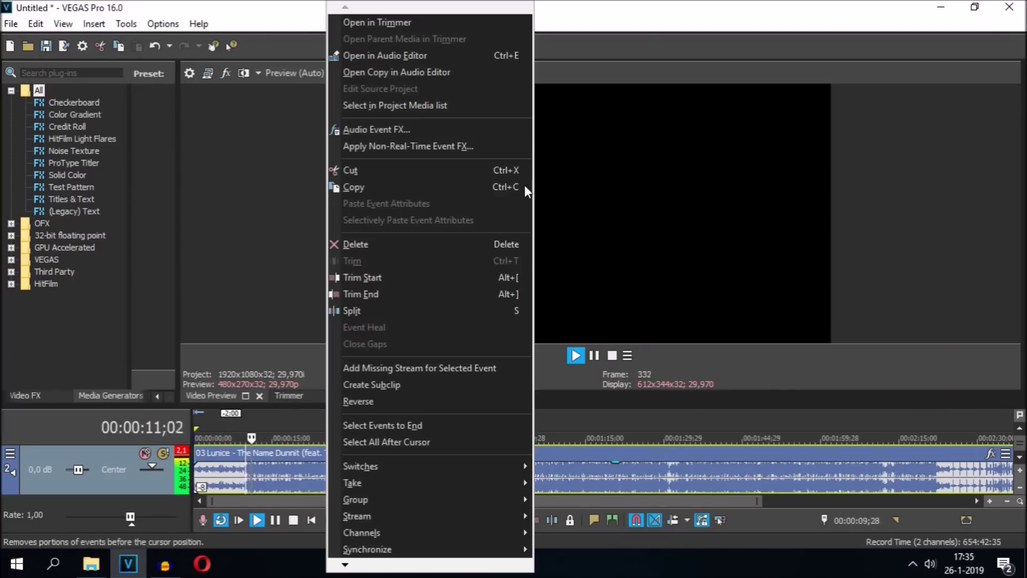
pyautogui.click(446, 133)
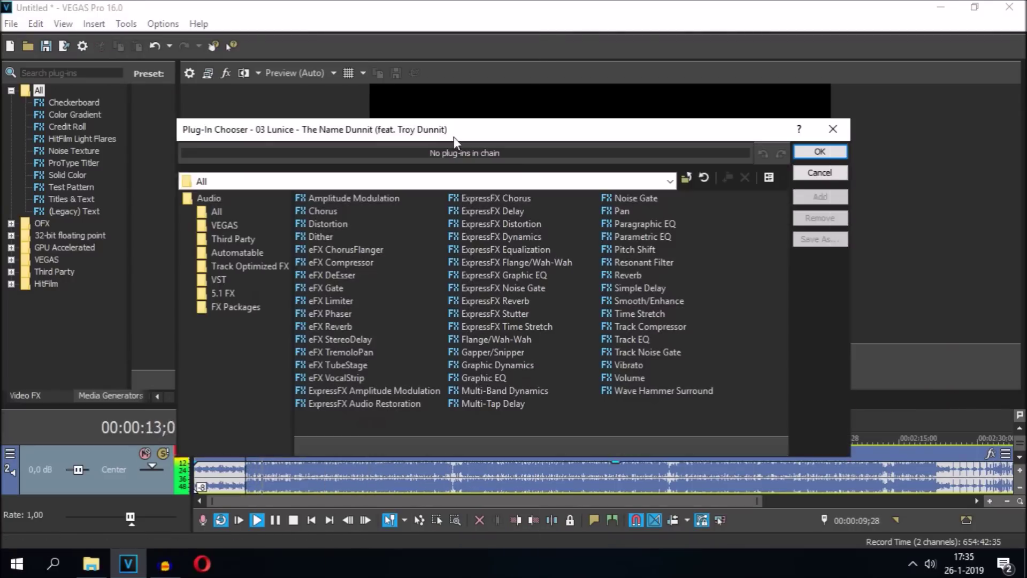
pyautogui.moveTo(641, 133); pyautogui.dragTo(573, 60)
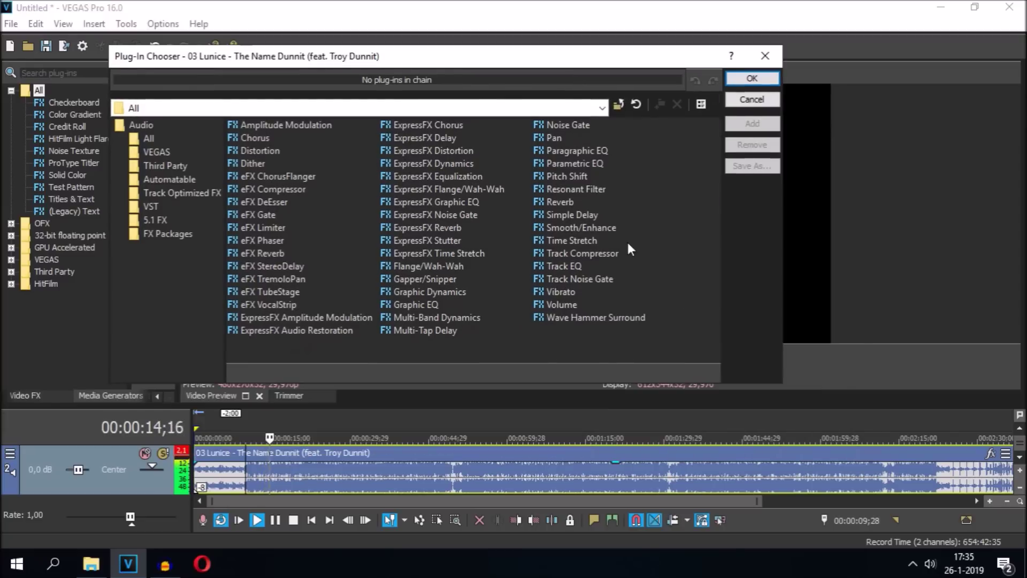
pyautogui.doubleClick(587, 189)
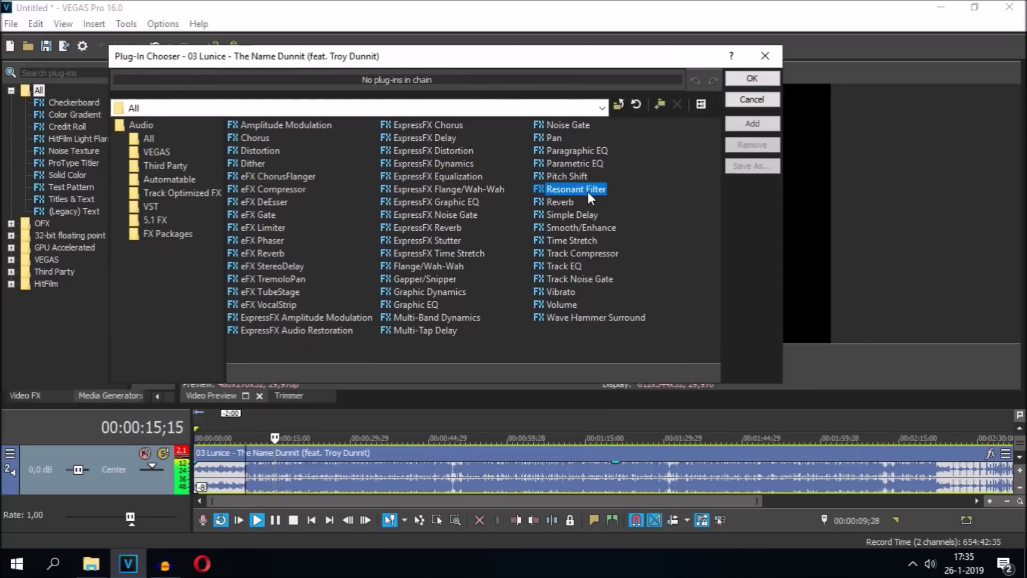
pyautogui.doubleClick(621, 315)
pyautogui.click(746, 80)
# Set the Resonant Filter's frequency to 45 Hz and its filter order to Fourth.
pyautogui.click(562, 160)
pyautogui.write('45')
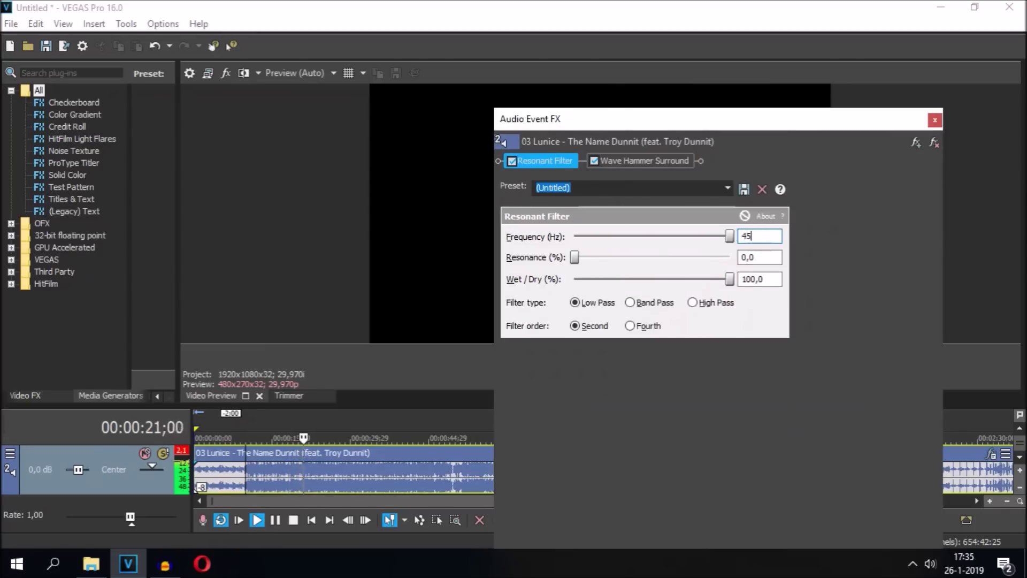
pyautogui.click(645, 326)
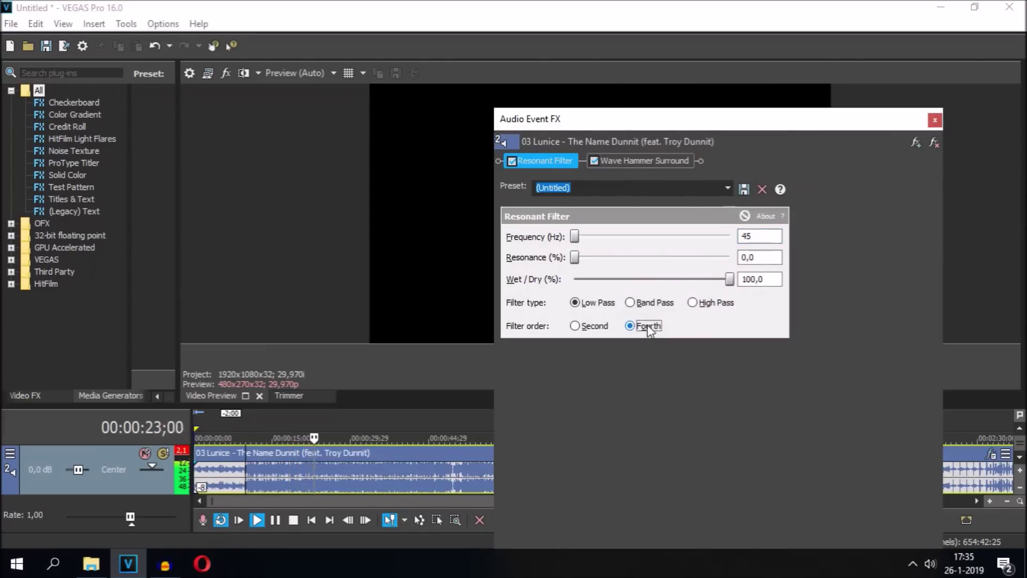
# Load the Bass preset in Wave Hammer Surround with RMS as the scan mode.
pyautogui.click(682, 160)
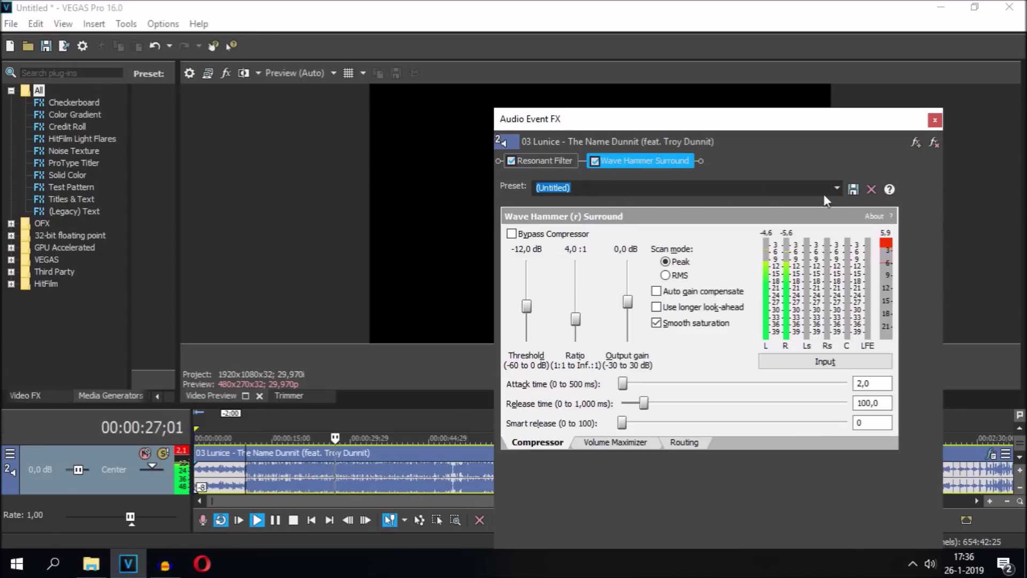
pyautogui.click(837, 190)
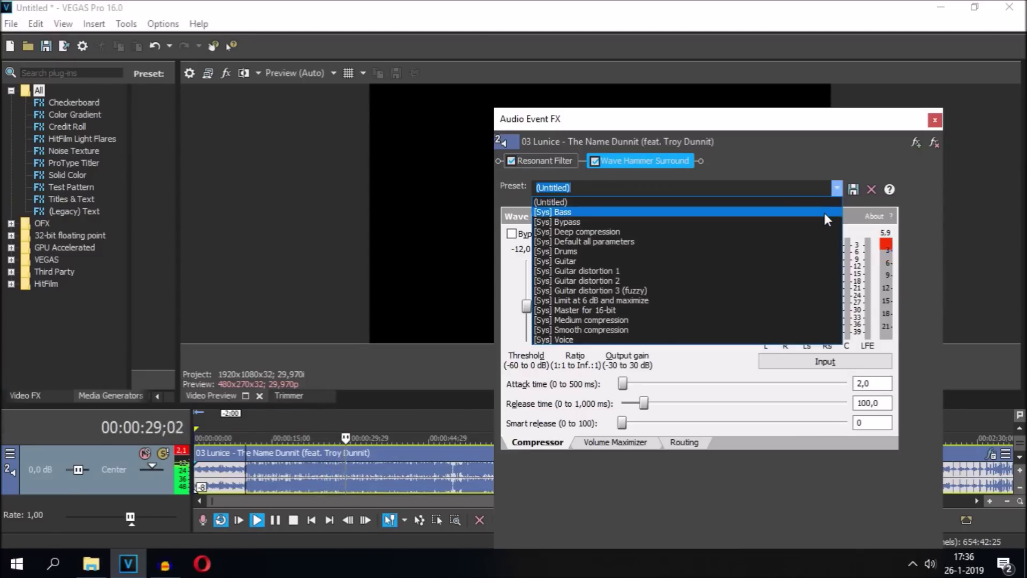
pyautogui.click(824, 211)
pyautogui.click(666, 275)
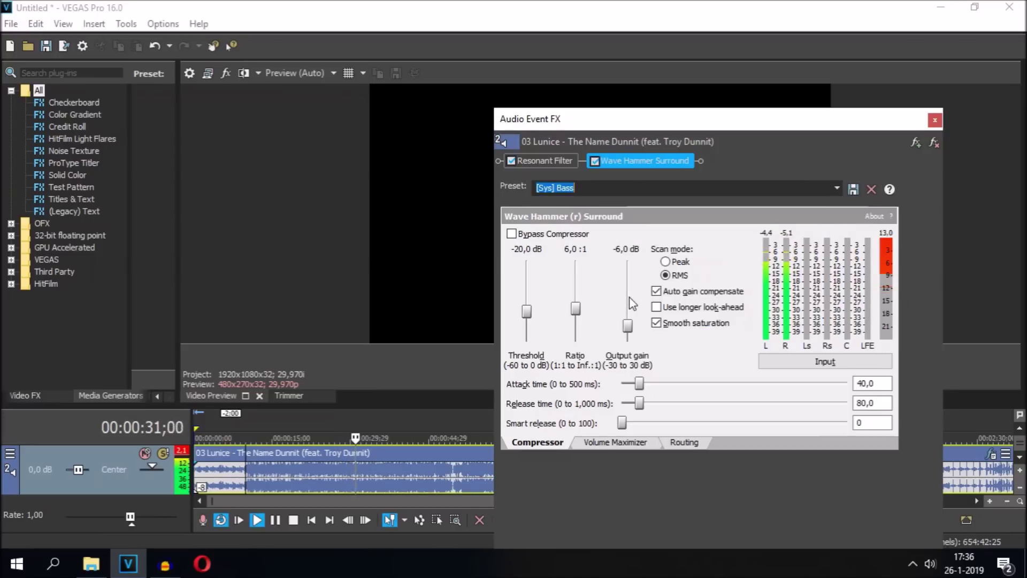
# Set the Wave Hammer compressor's output gain to 0 dB, ratio to 12:1 and threshold to -25 dB.
pyautogui.click(633, 303)
pyautogui.click(633, 303)
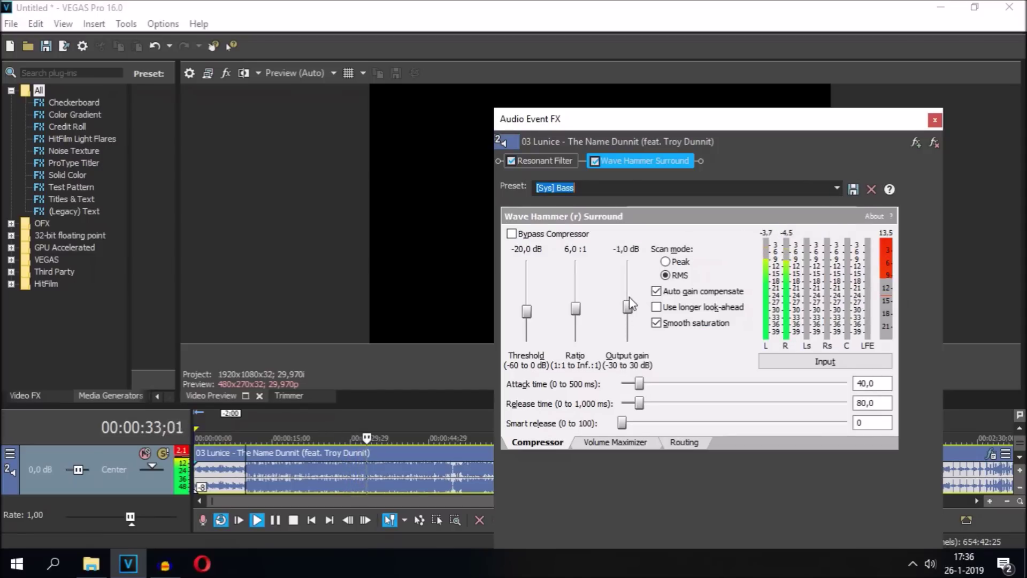
pyautogui.click(633, 304)
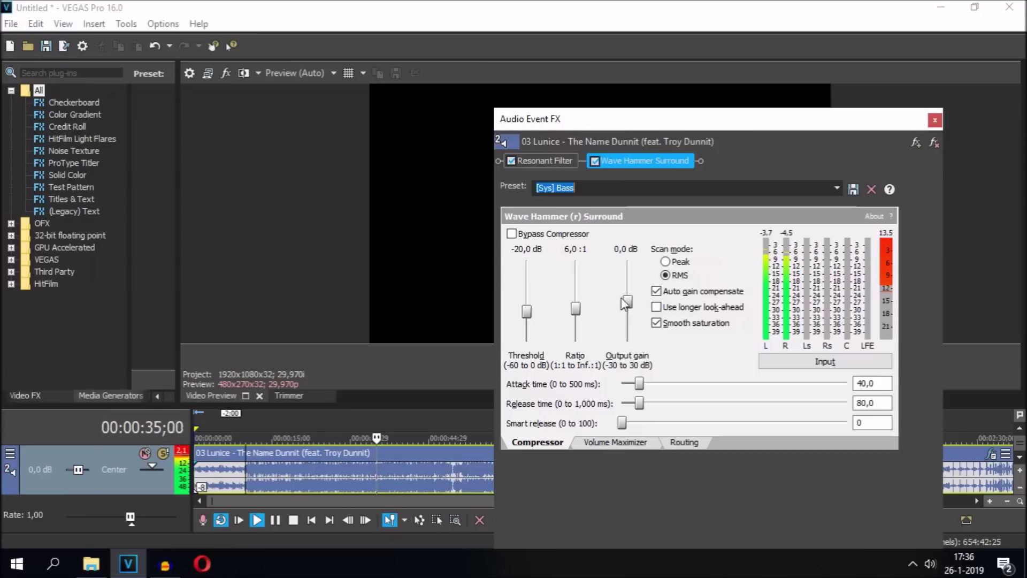
pyautogui.moveTo(574, 310); pyautogui.dragTo(529, 310)
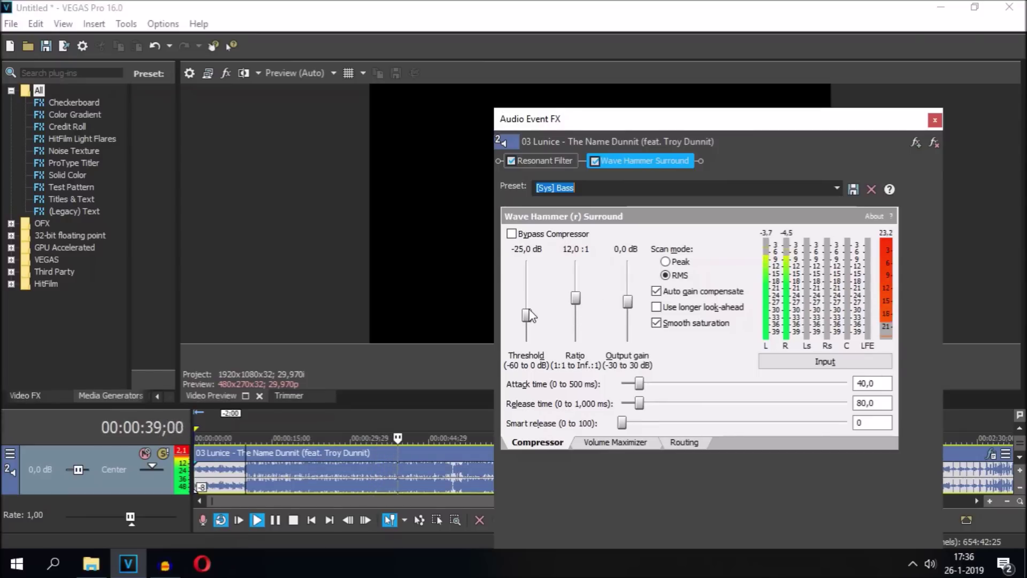
# Restore the Bass preset's compressor settings in Wave Hammer Surround and close the Audio Event FX window.
pyautogui.moveTo(527, 316); pyautogui.dragTo(527, 321)
pyautogui.click(676, 325)
pyautogui.click(837, 188)
pyautogui.click(819, 206)
pyautogui.moveTo(627, 320); pyautogui.dragTo(628, 316)
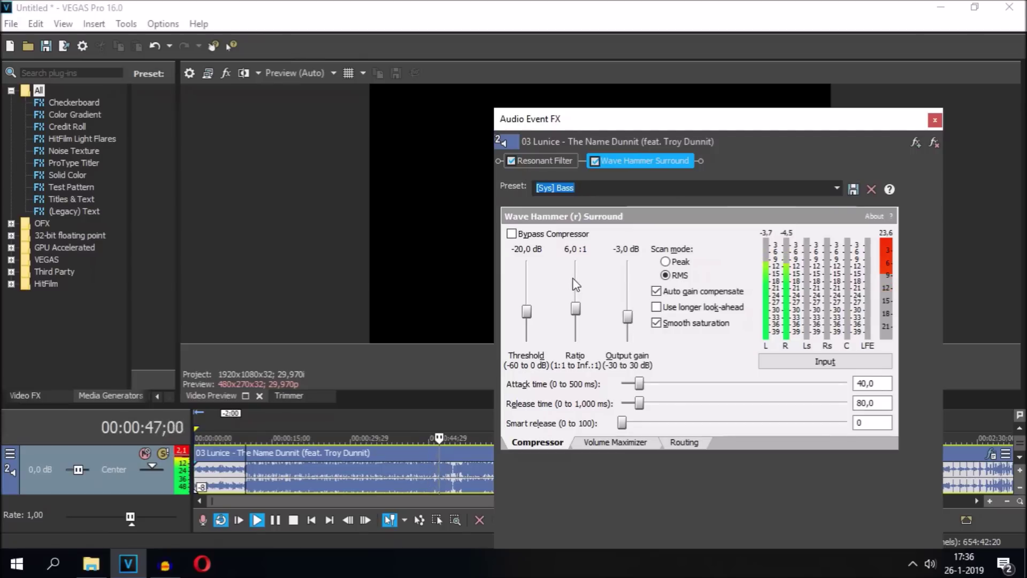
pyautogui.click(625, 297)
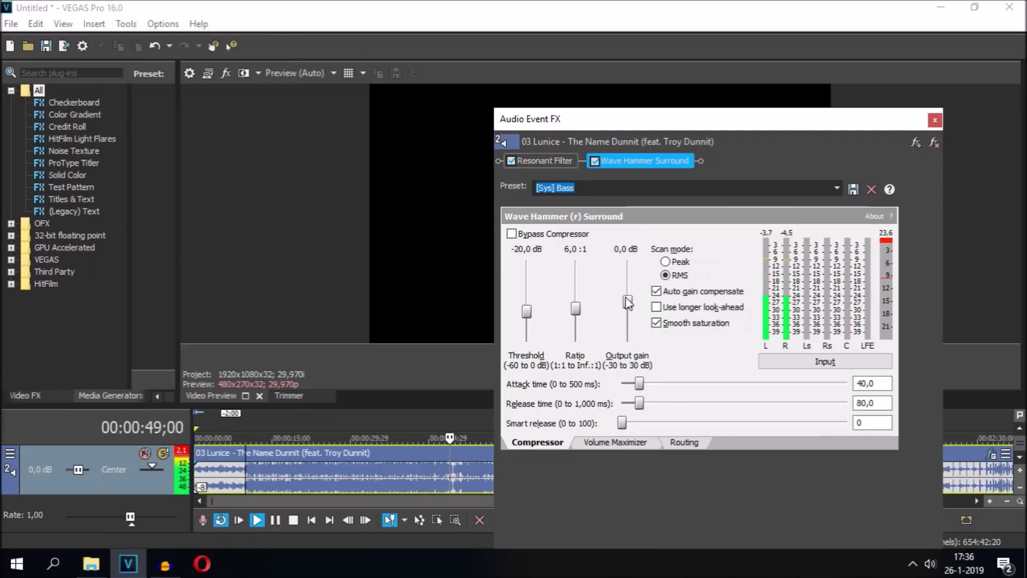
pyautogui.scroll(-3, 625, 296)
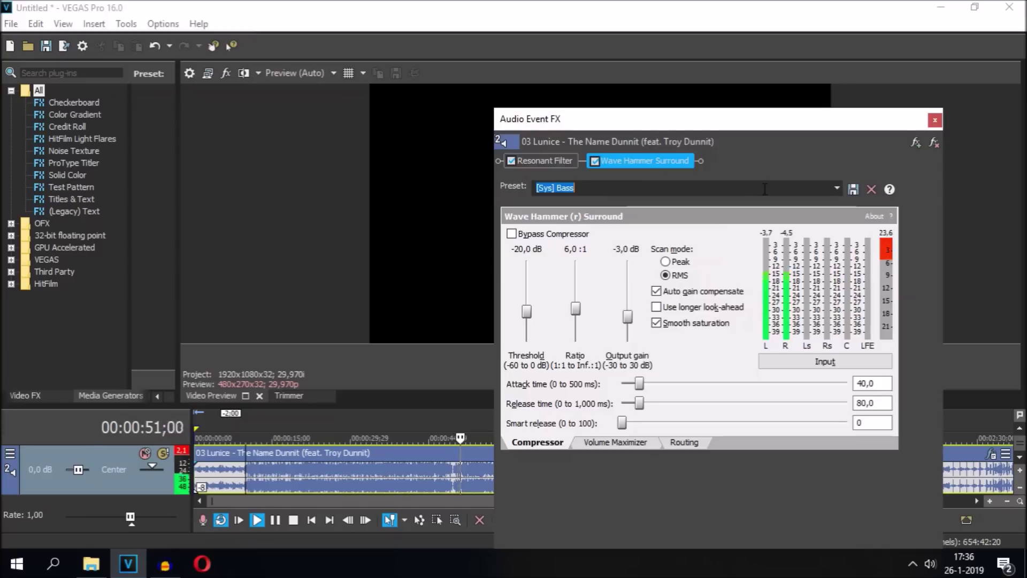
pyautogui.click(936, 120)
# Set the song event's pitch change to -6 in its properties.
pyautogui.rightClick(535, 473)
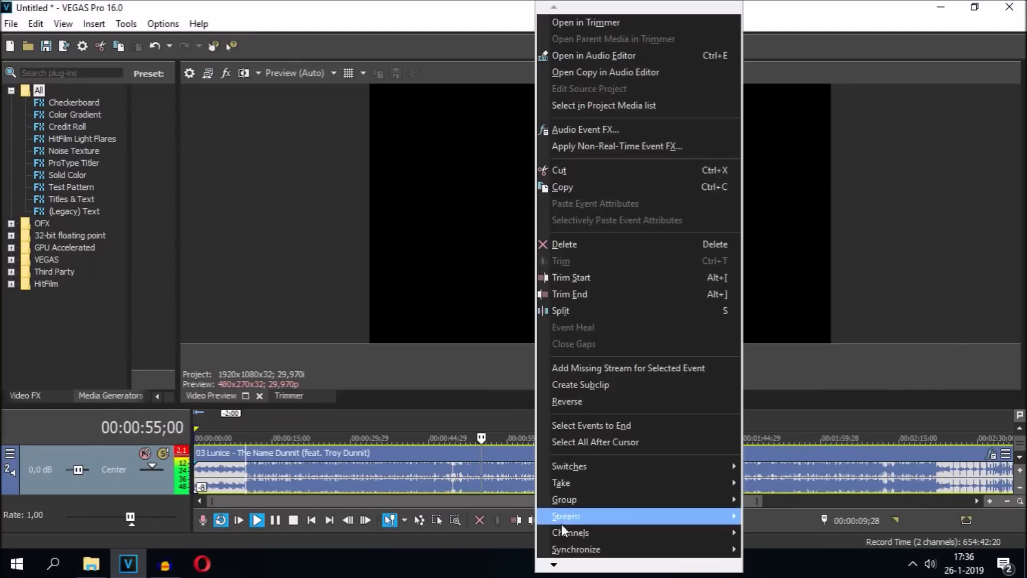
pyautogui.click(567, 540)
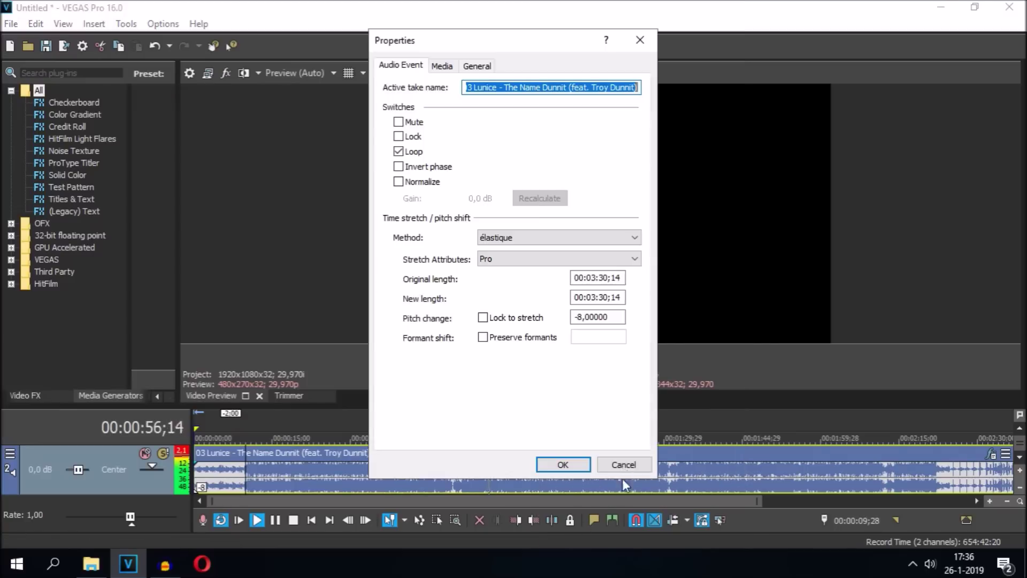
pyautogui.click(563, 463)
pyautogui.rightClick(547, 483)
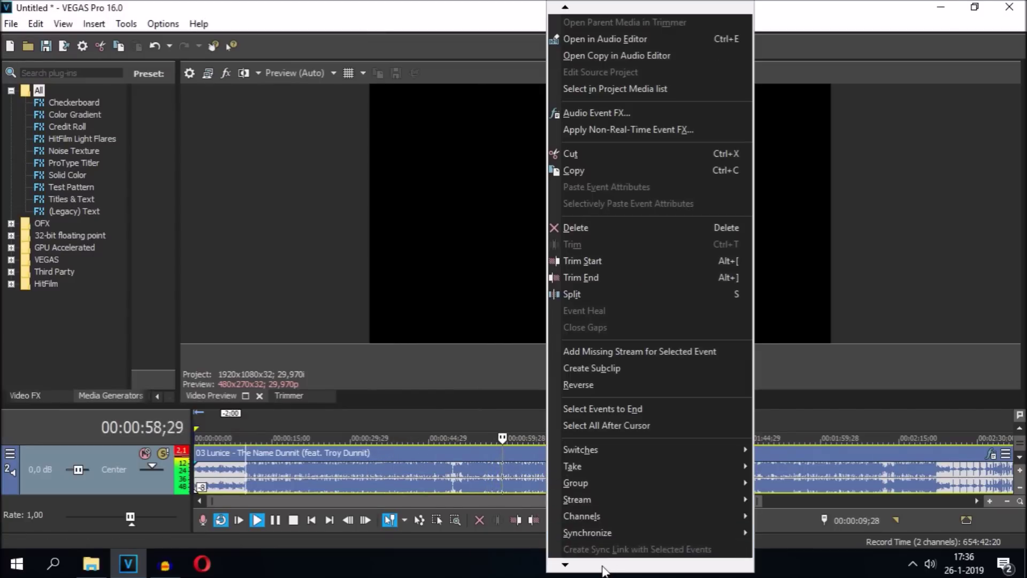
pyautogui.click(598, 544)
pyautogui.doubleClick(586, 321)
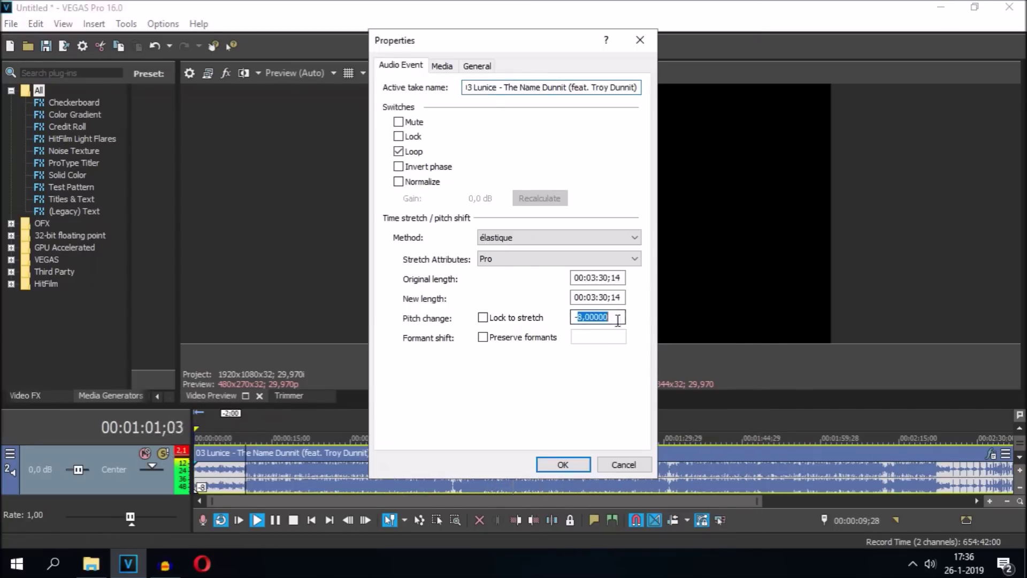
pyautogui.press('Return')
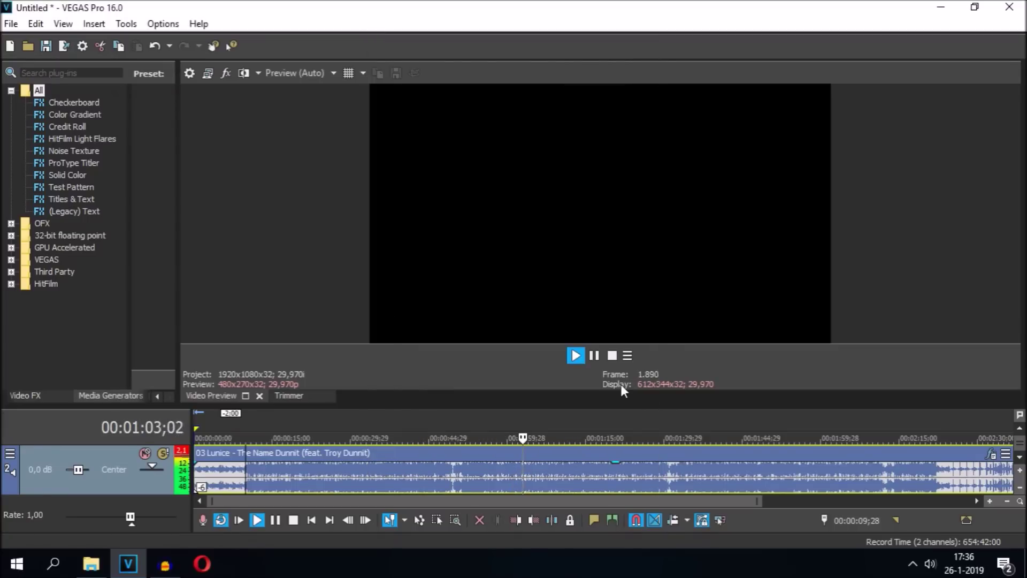
# Set the song event's pitch change back to -8 in its properties.
pyautogui.click(11, 23)
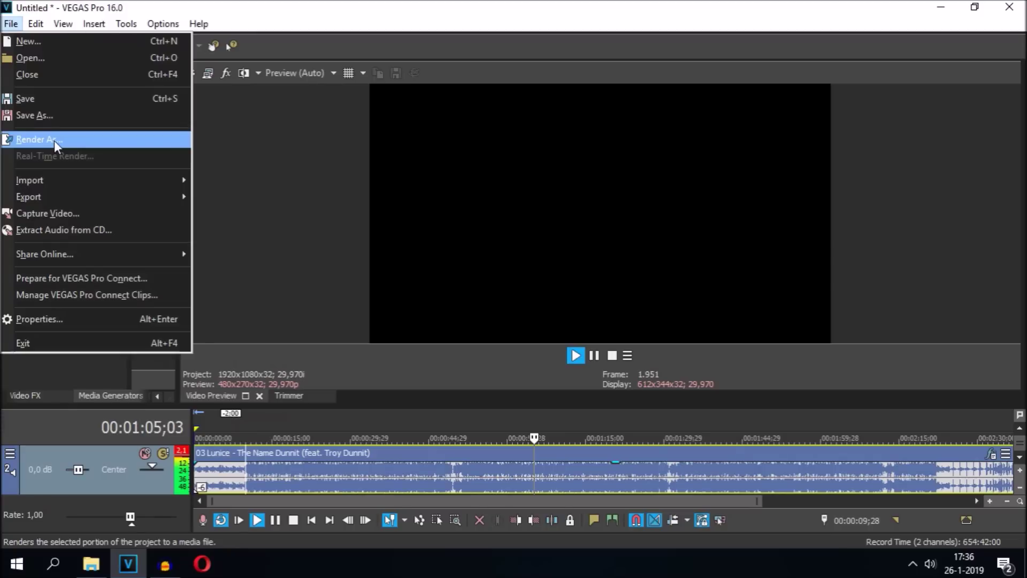
pyautogui.rightClick(313, 453)
pyautogui.click(356, 541)
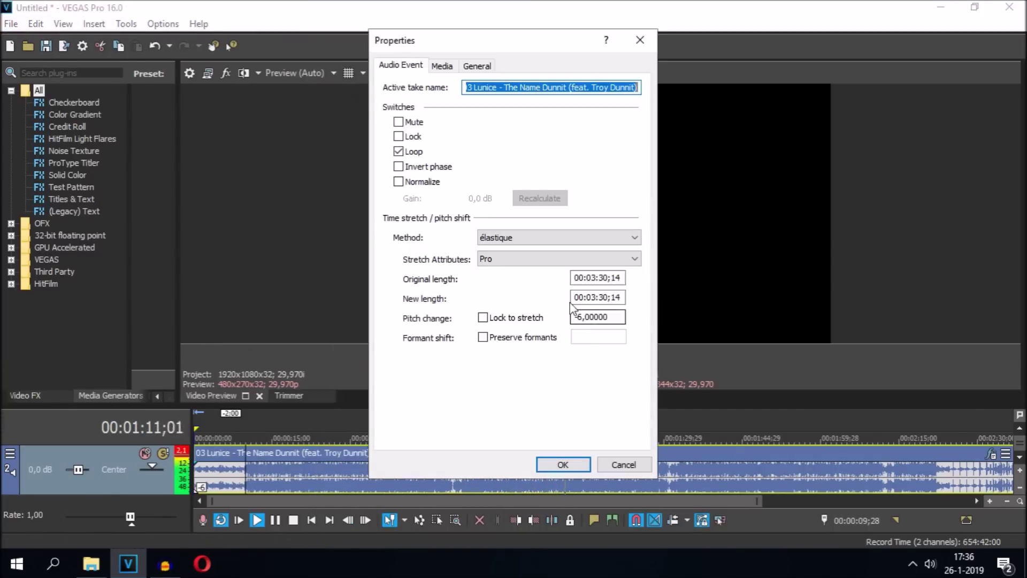
pyautogui.doubleClick(598, 317)
pyautogui.write('-8')
pyautogui.press('Return')
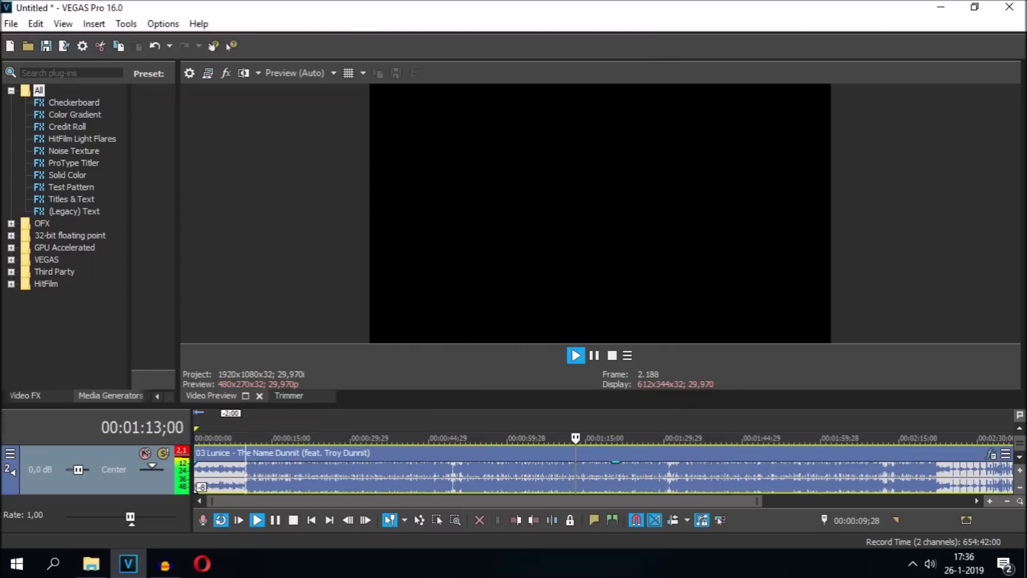
# Render the project as Untitled.wav into E:\tutorial in Wave (Microsoft) format with the Default Template.
pyautogui.click(11, 24)
pyautogui.click(39, 138)
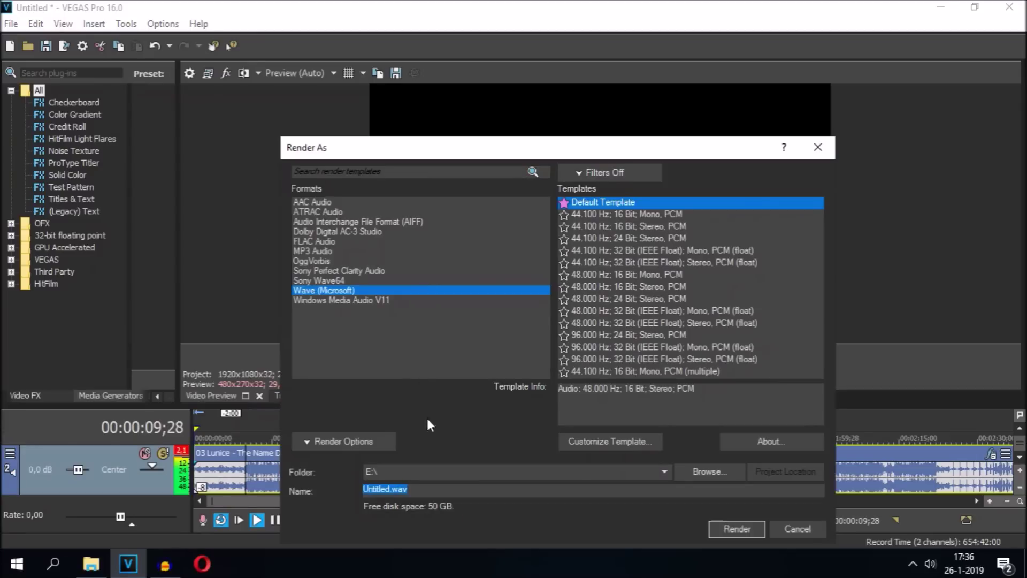
pyautogui.click(418, 471)
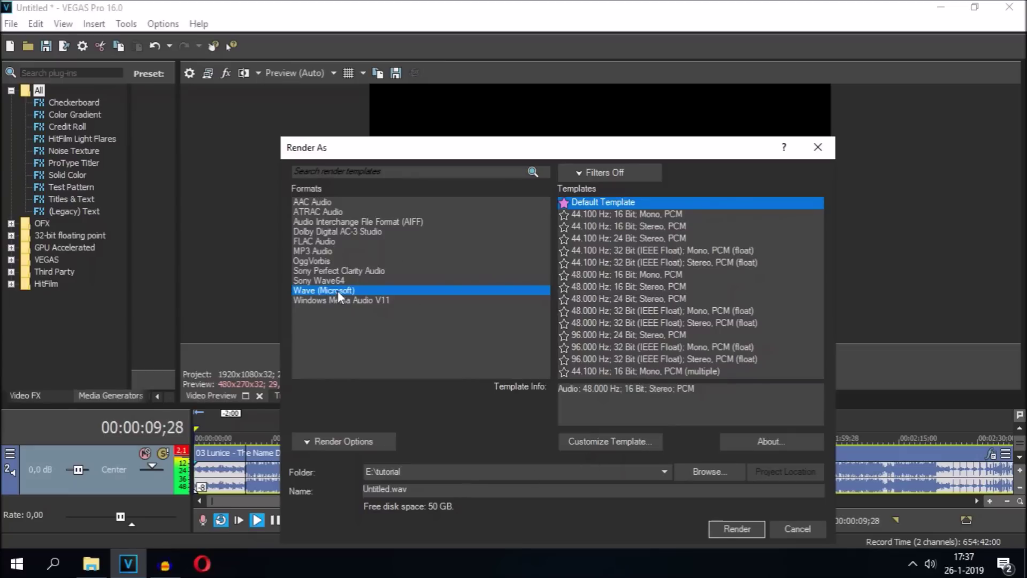
pyautogui.click(740, 536)
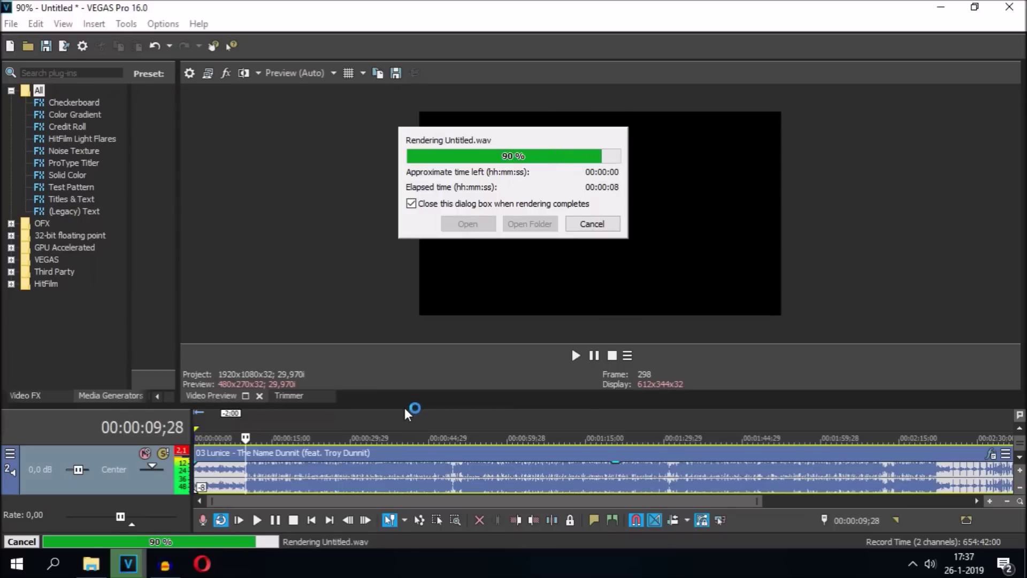
# Switch to Audacity, import the original 03 Lunice song file from its folder and maximize the Audacity window.
pyautogui.click(164, 563)
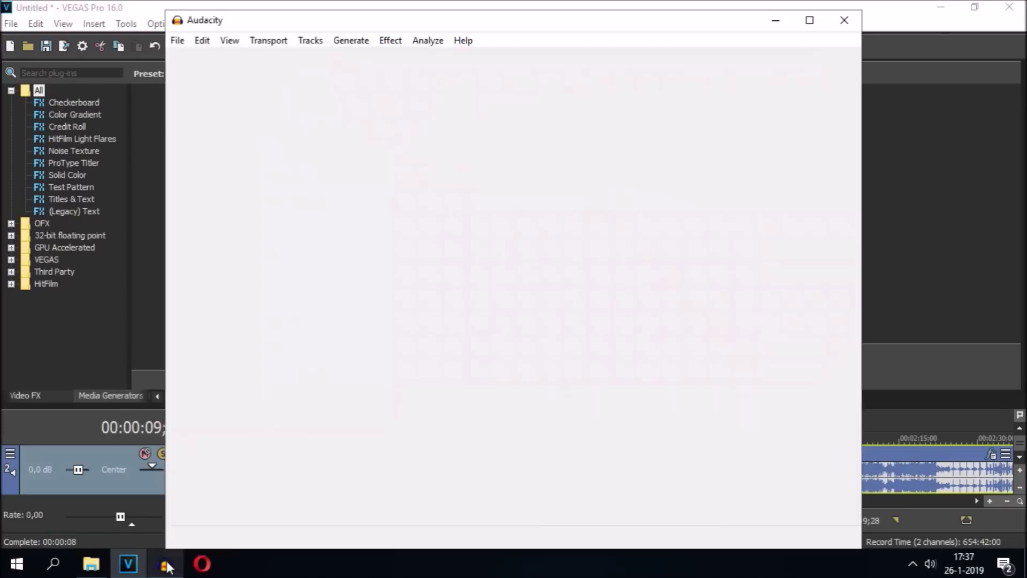
pyautogui.click(91, 564)
pyautogui.moveTo(269, 139); pyautogui.dragTo(640, 182)
pyautogui.moveTo(655, 325); pyautogui.dragTo(383, 232)
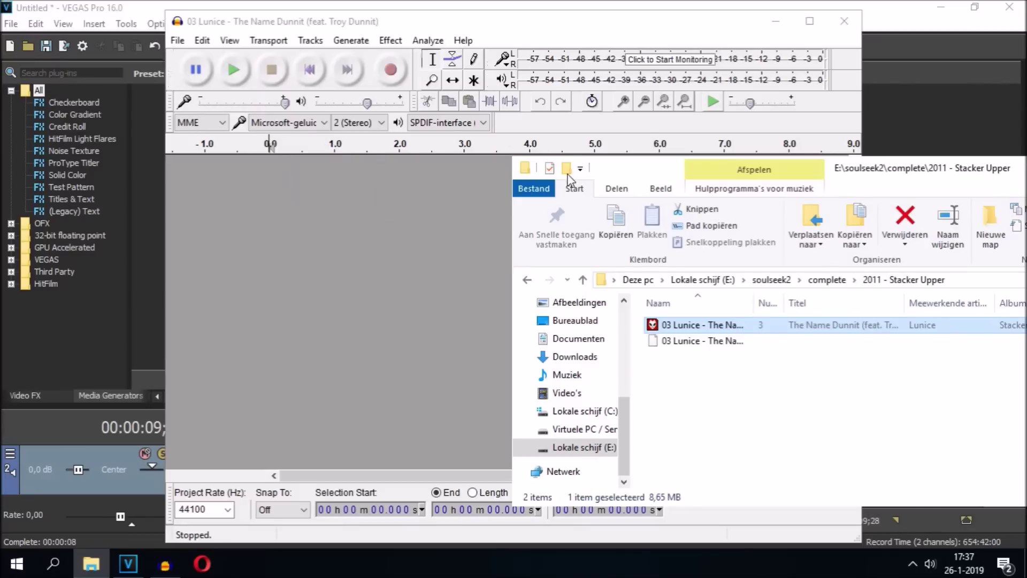
pyautogui.doubleClick(469, 24)
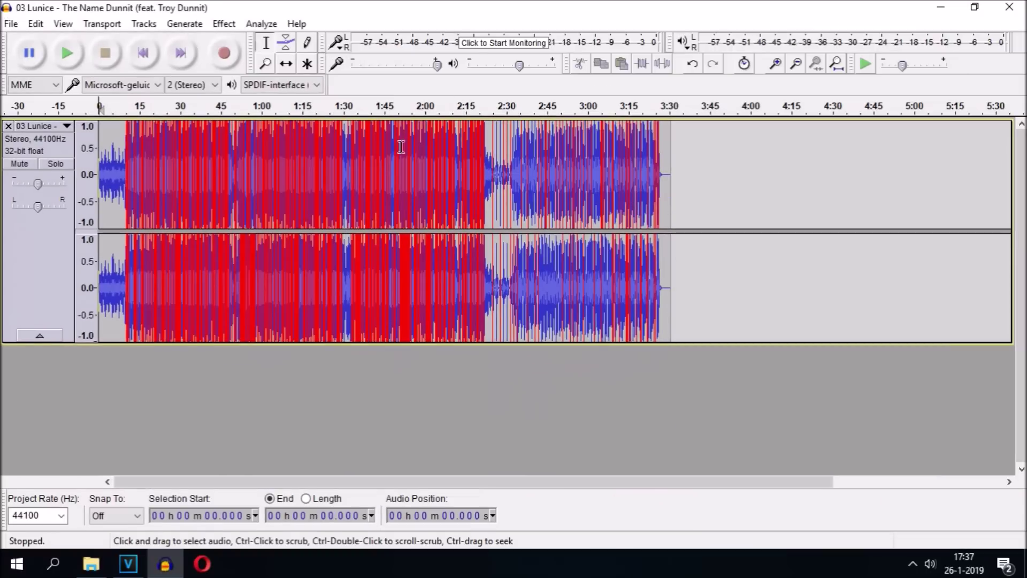
# Apply a High Pass Filter at 80 Hz with a 6 dB per octave rolloff to the whole song.
pyautogui.click(151, 27)
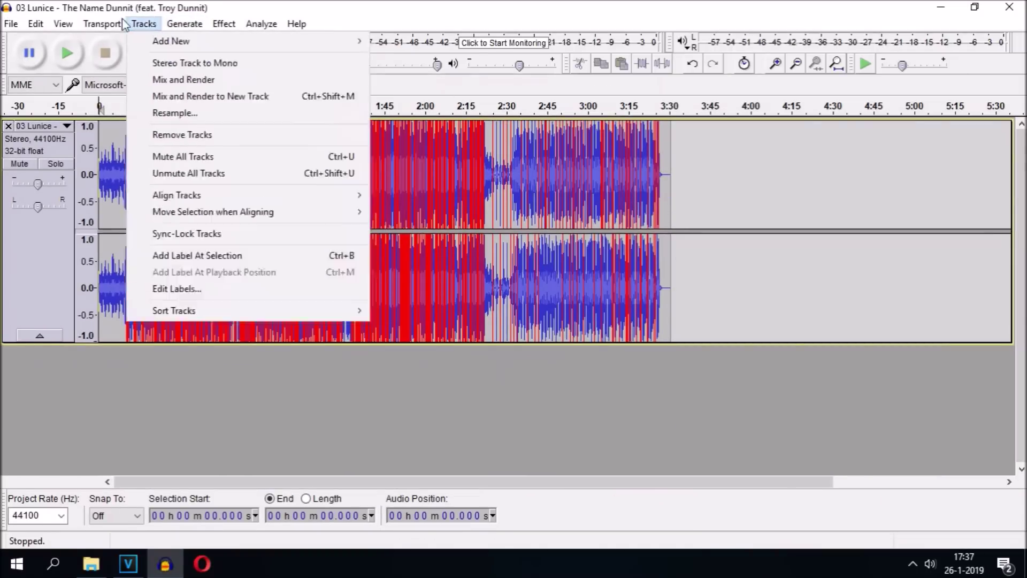
pyautogui.moveTo(103, 26)
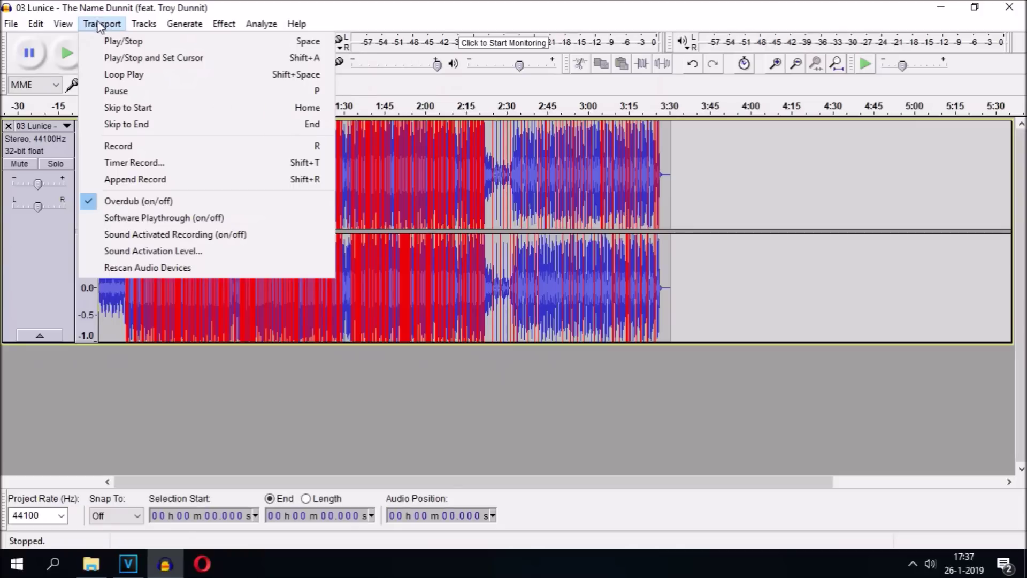
pyautogui.moveTo(62, 24)
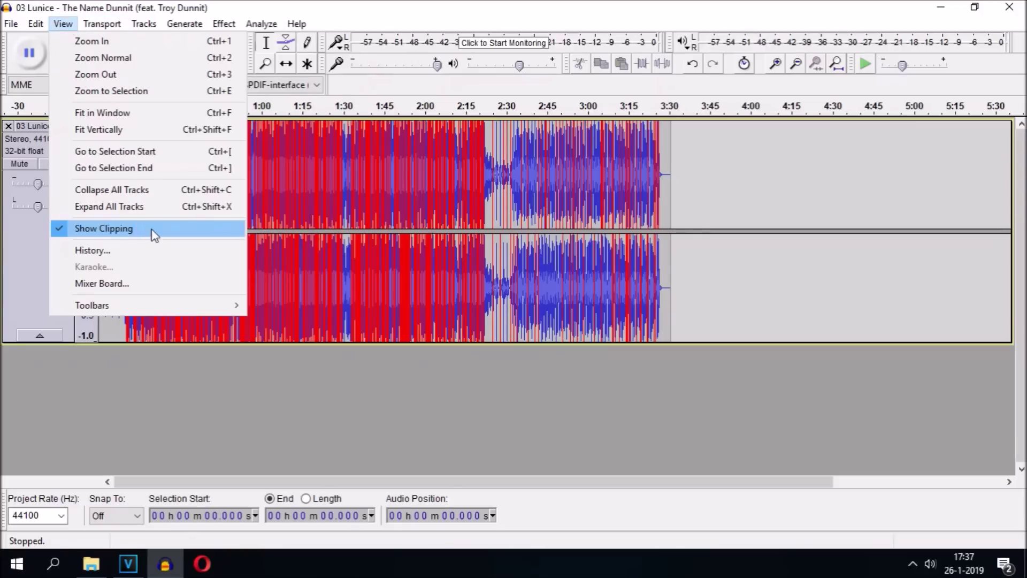
pyautogui.moveTo(224, 23)
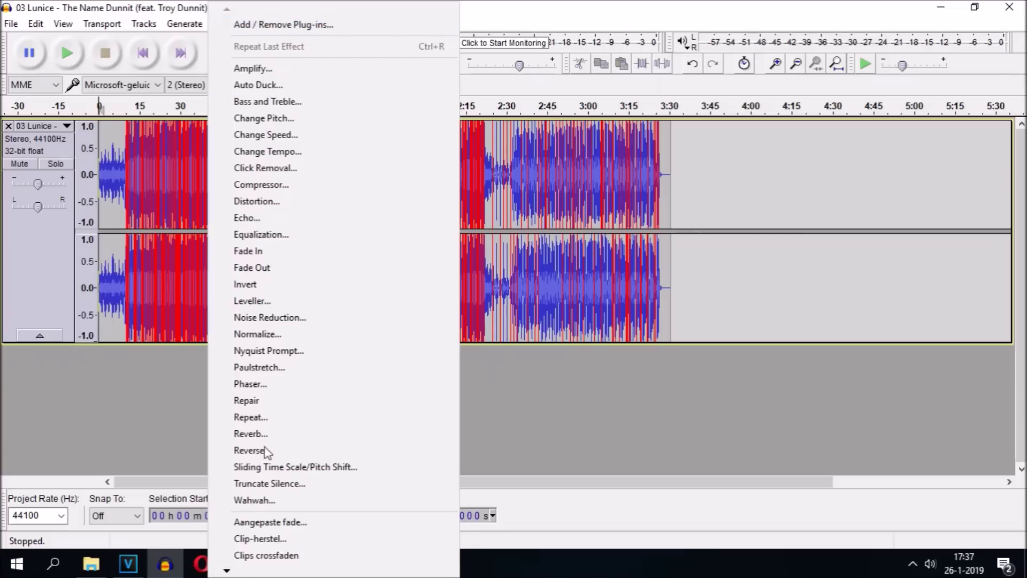
pyautogui.moveTo(242, 568)
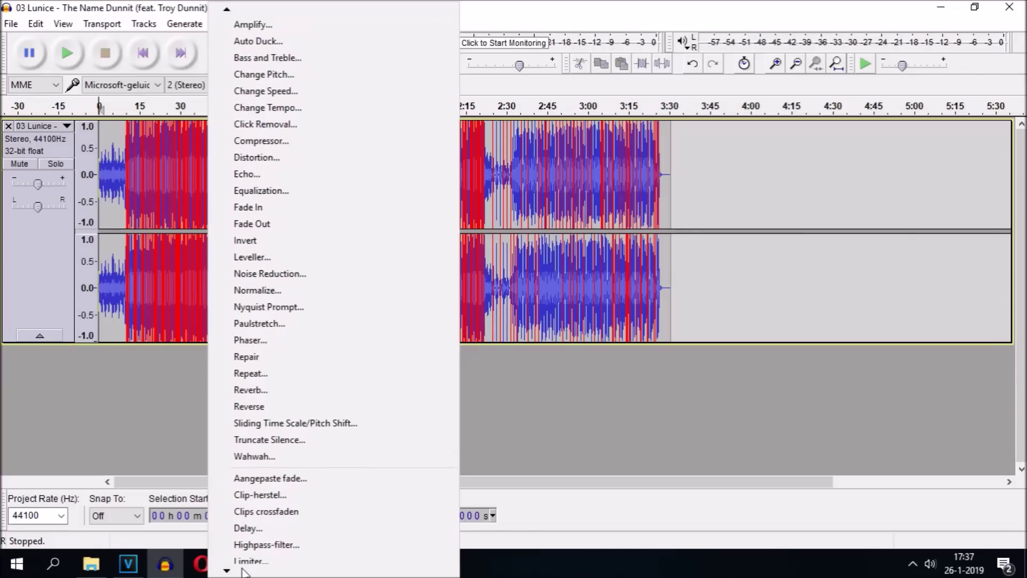
pyautogui.click(262, 478)
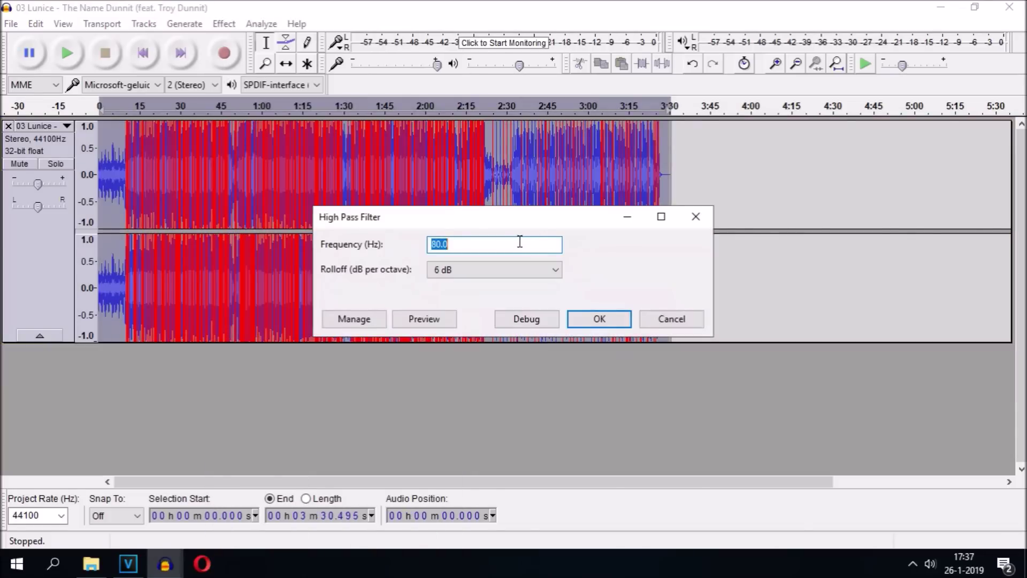
pyautogui.click(608, 319)
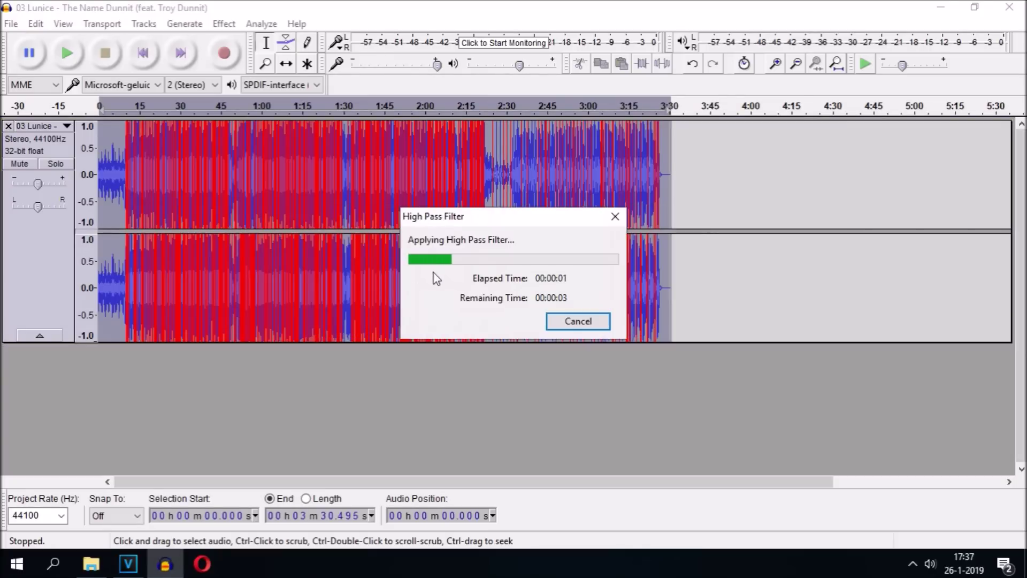
# Apply one more effect to the whole song track to reduce its level and remaining clipping.
pyautogui.click(225, 24)
pyautogui.click(335, 227)
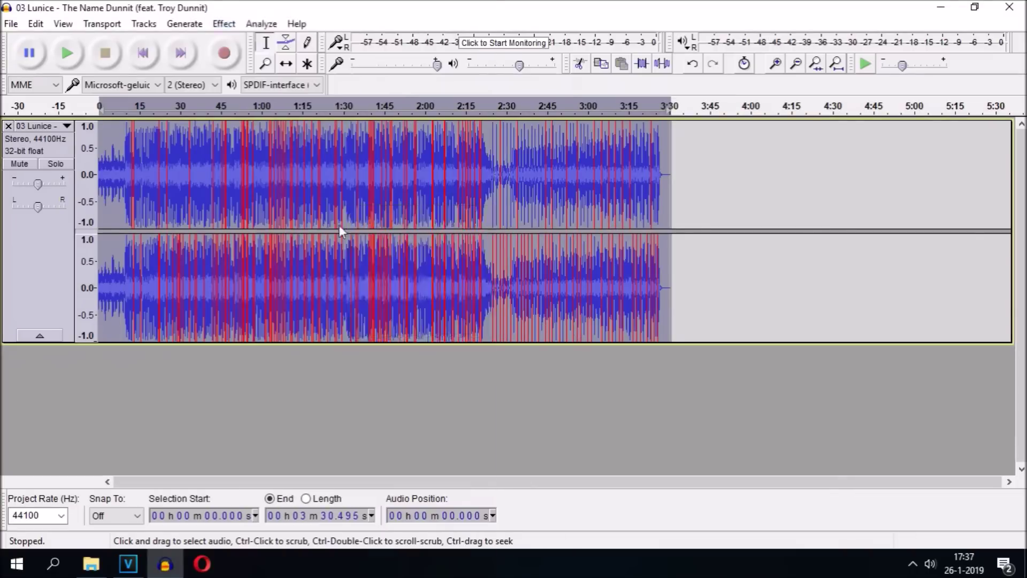
pyautogui.click(553, 322)
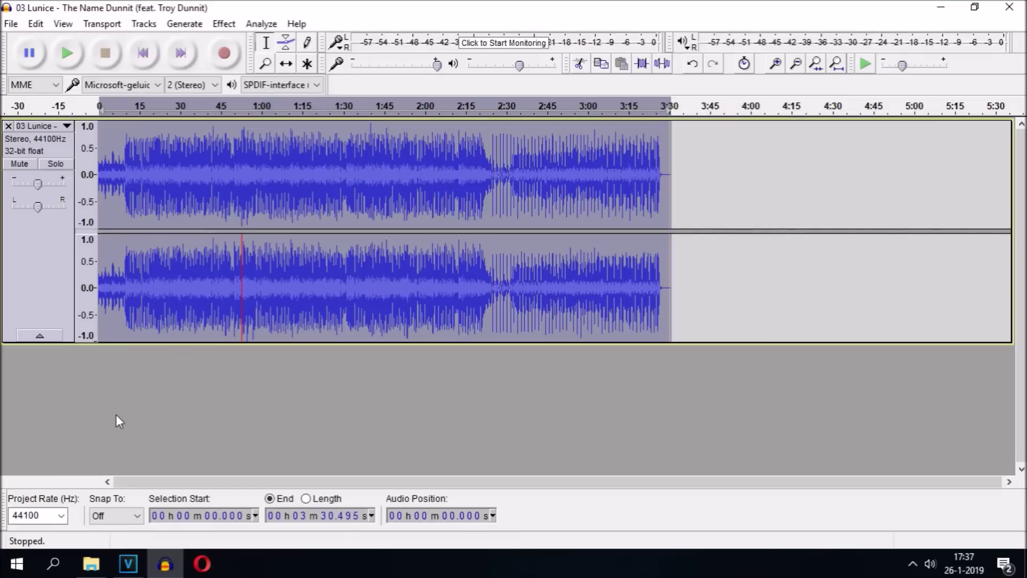
# Switch to File Explorer and try to replace the part of the folder path after E:\.
pyautogui.hotkey('alt', 'Tab')
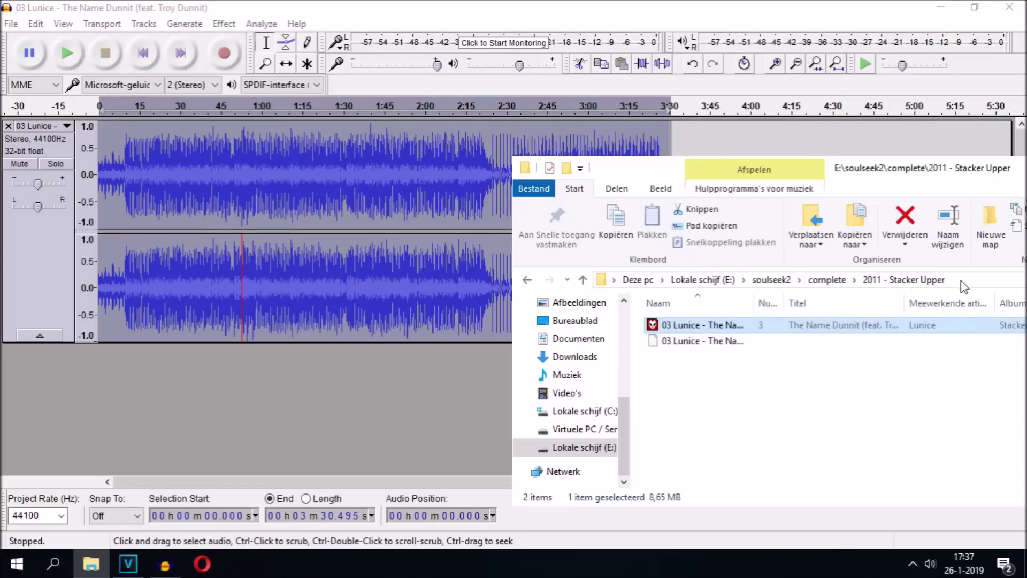
pyautogui.click(903, 280)
pyautogui.click(902, 281)
pyautogui.moveTo(901, 282); pyautogui.dragTo(621, 287)
pyautogui.click(828, 279)
pyautogui.click(888, 283)
pyautogui.click(867, 282)
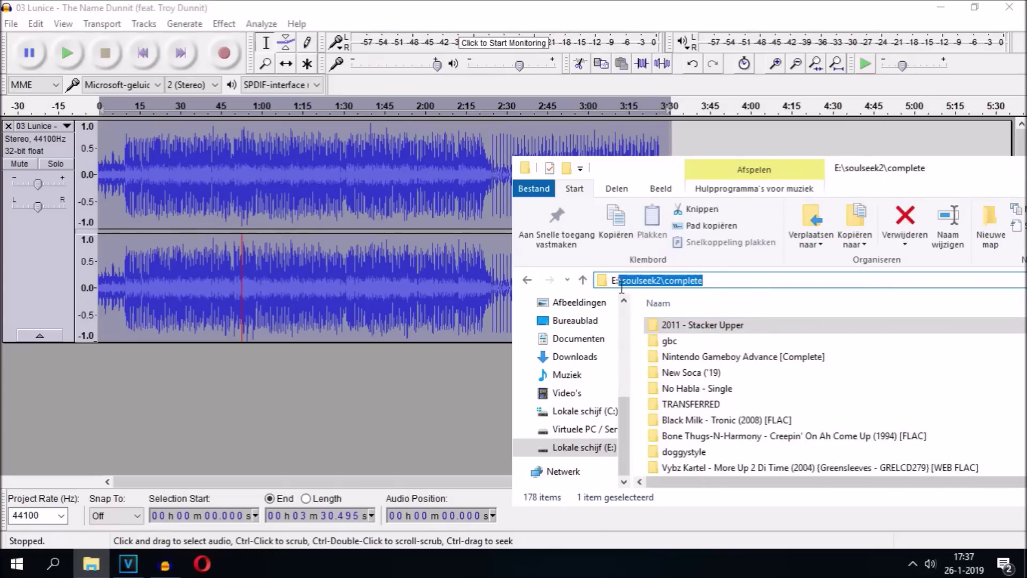
pyautogui.click(526, 282)
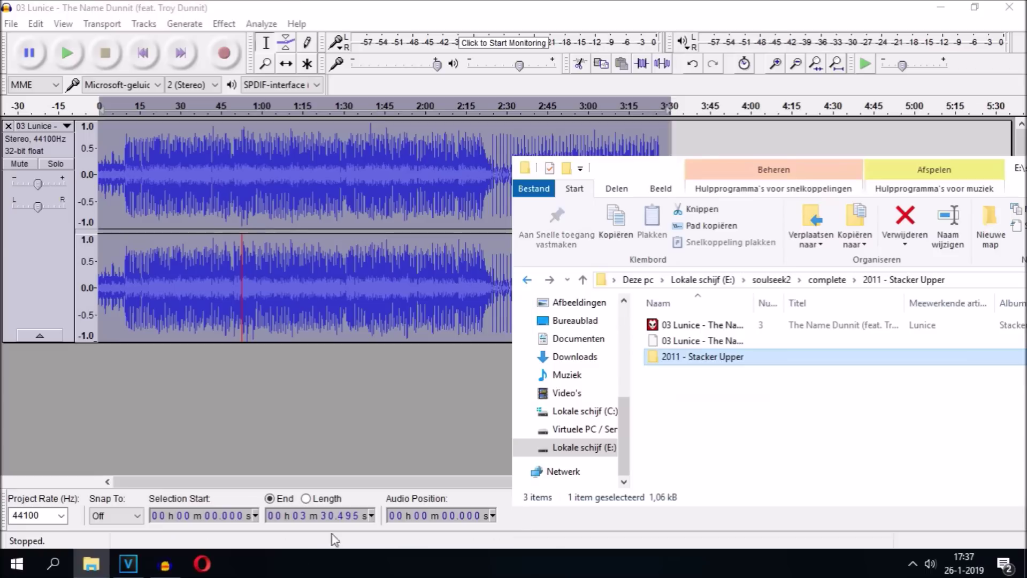
pyautogui.click(988, 282)
pyautogui.click(943, 280)
pyautogui.moveTo(791, 280); pyautogui.dragTo(625, 279)
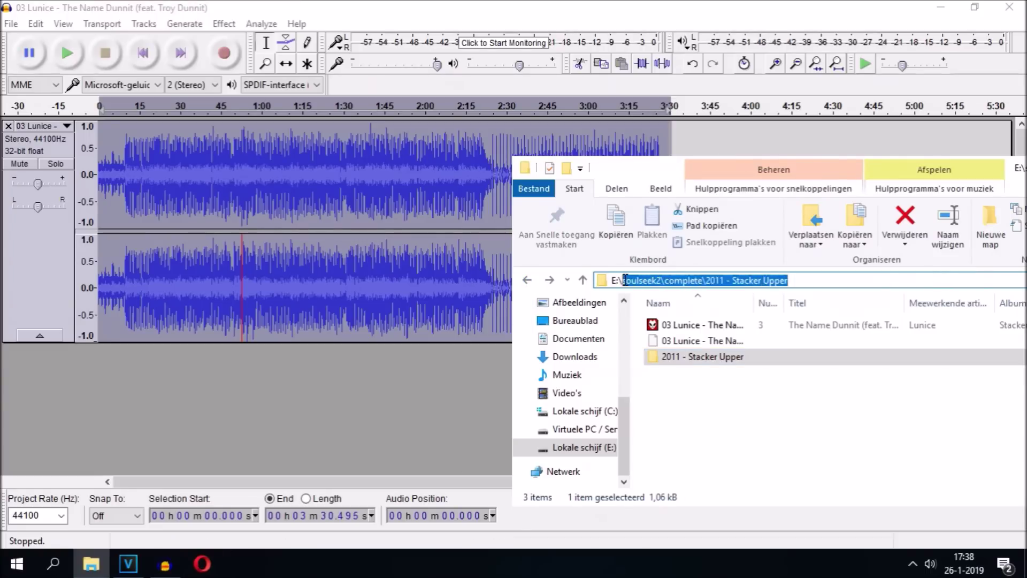
# Delete the accidental 2011 - Stacker Upper shortcut from the song's folder.
pyautogui.click(761, 379)
pyautogui.click(749, 359)
pyautogui.press('Delete')
pyautogui.press('Return')
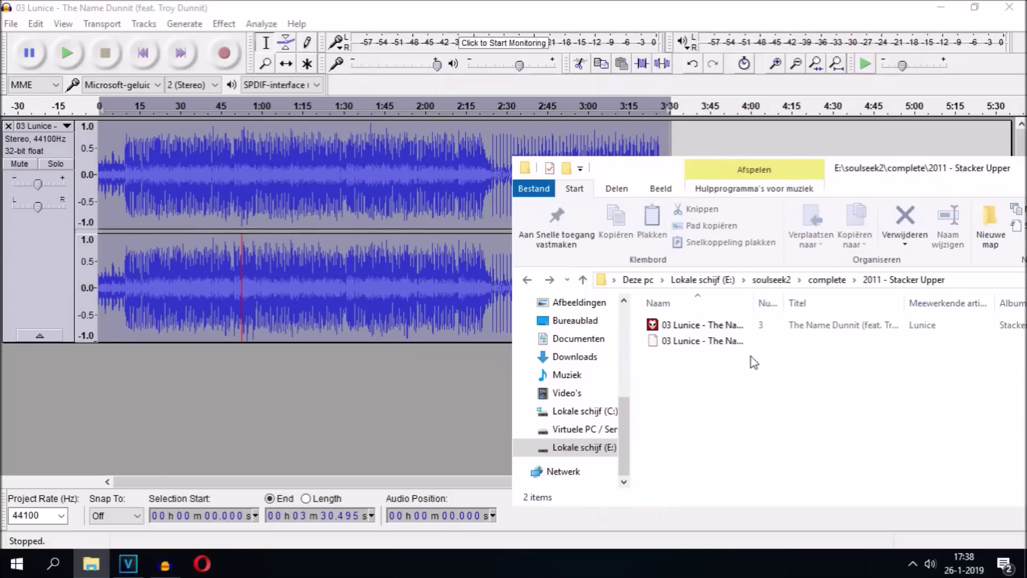
# Go to the E:\tutorial folder and import Untitled.wav into the Audacity project, making a copy of the file.
pyautogui.click(969, 281)
pyautogui.click(940, 280)
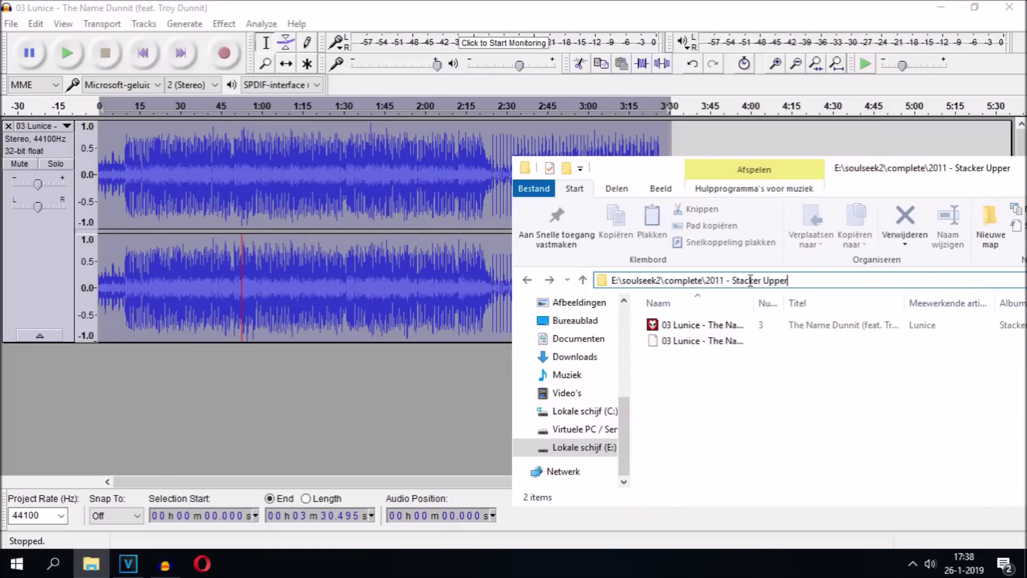
pyautogui.moveTo(790, 281); pyautogui.dragTo(625, 282)
pyautogui.write('tutorial')
pyautogui.press('Return')
pyautogui.moveTo(699, 327); pyautogui.dragTo(358, 381)
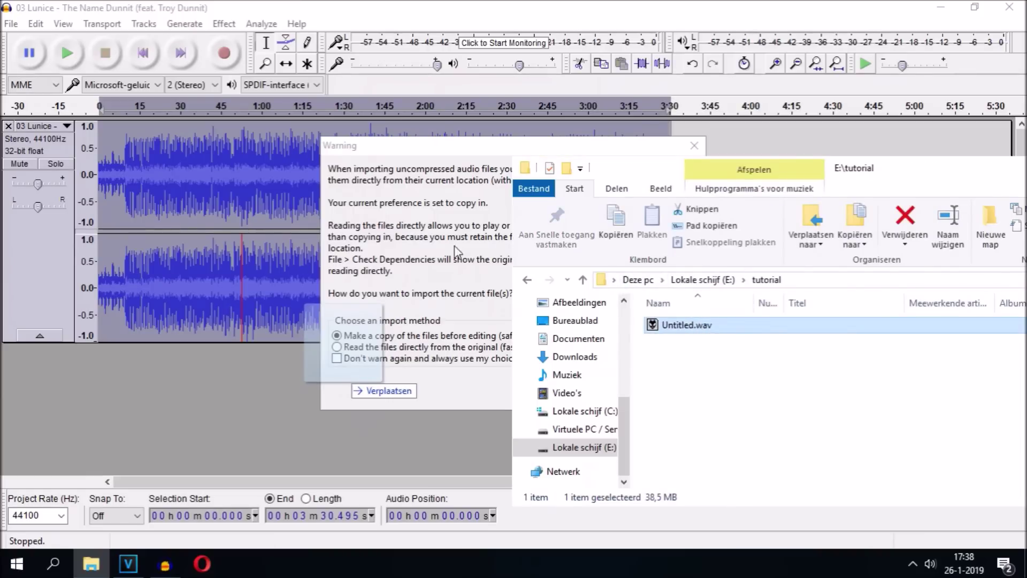
pyautogui.click(451, 262)
pyautogui.click(592, 391)
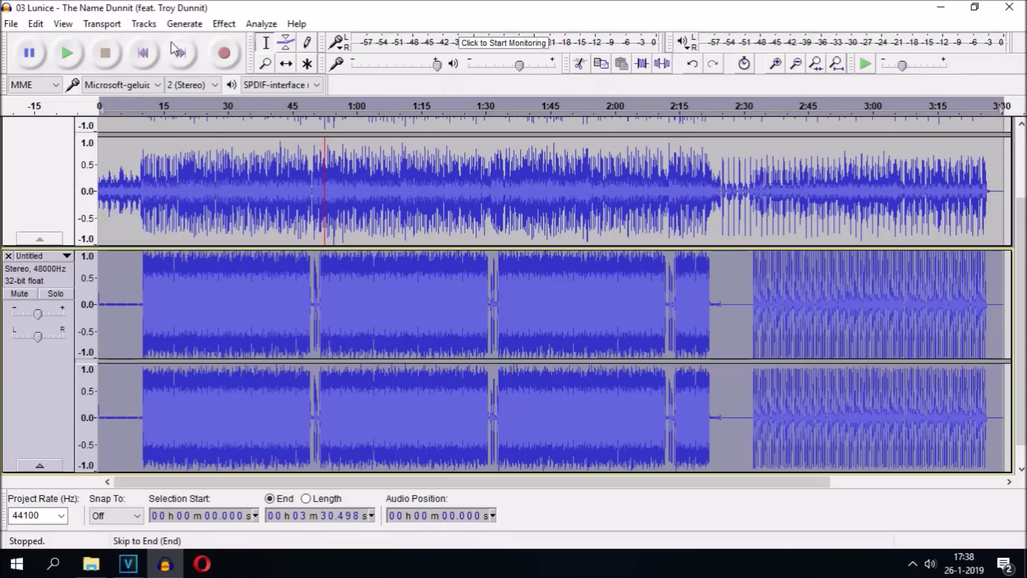
# Convert the imported stereo Untitled bass track to mono.
pyautogui.click(145, 26)
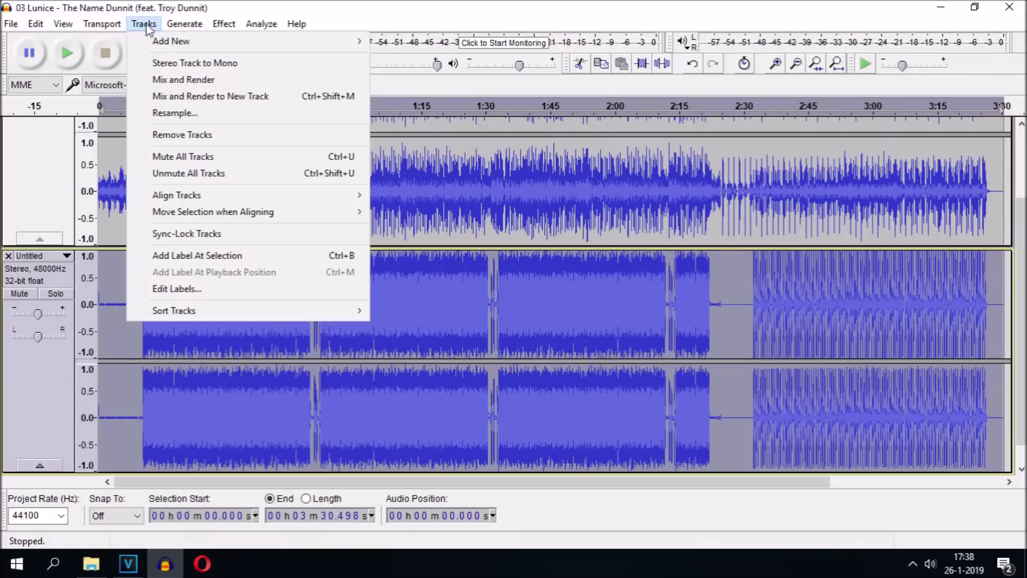
pyautogui.click(184, 64)
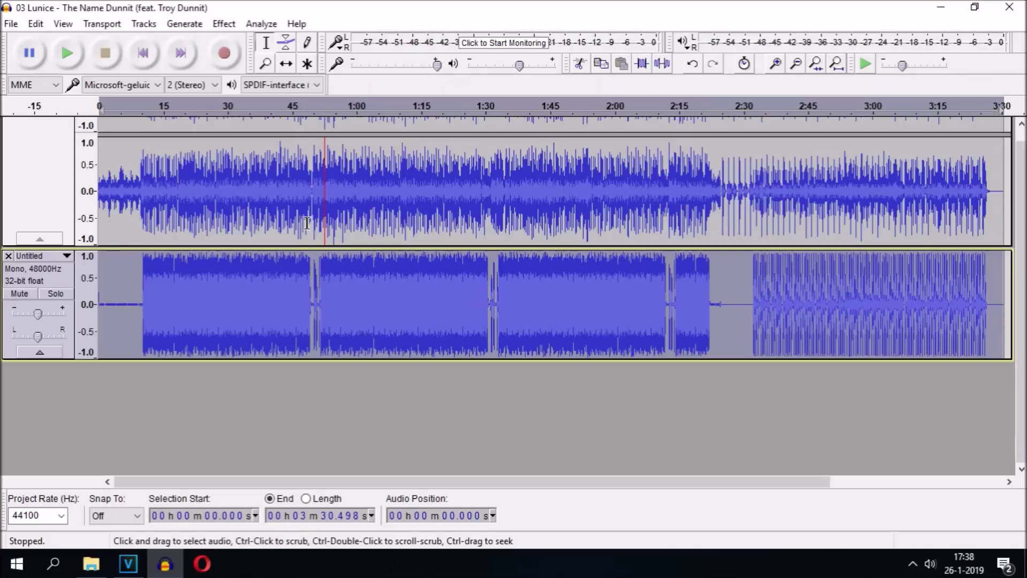
# Plot the spectrum of the bass track from about 10.5 to 12.5 s with a size of 8192, and examine its peak frequency.
pyautogui.click(775, 64)
pyautogui.moveTo(328, 488); pyautogui.dragTo(144, 474)
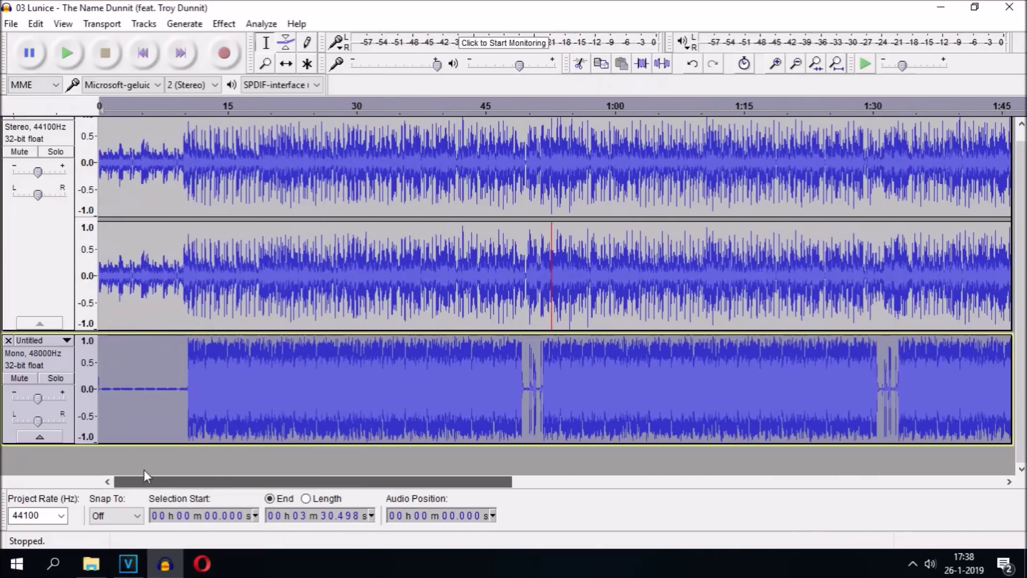
pyautogui.click(775, 64)
pyautogui.click(775, 64)
pyautogui.click(776, 63)
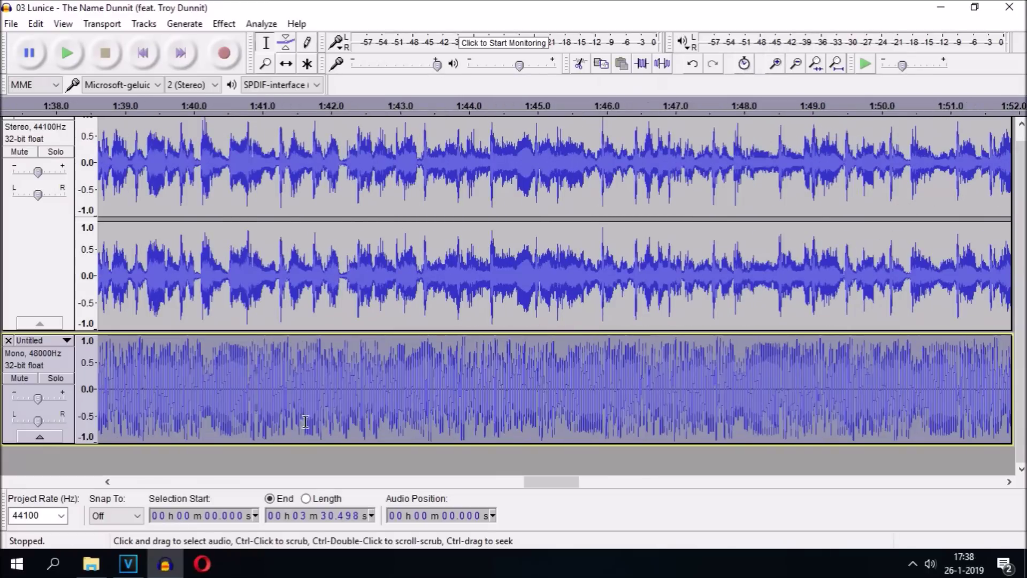
pyautogui.moveTo(540, 491); pyautogui.dragTo(178, 486)
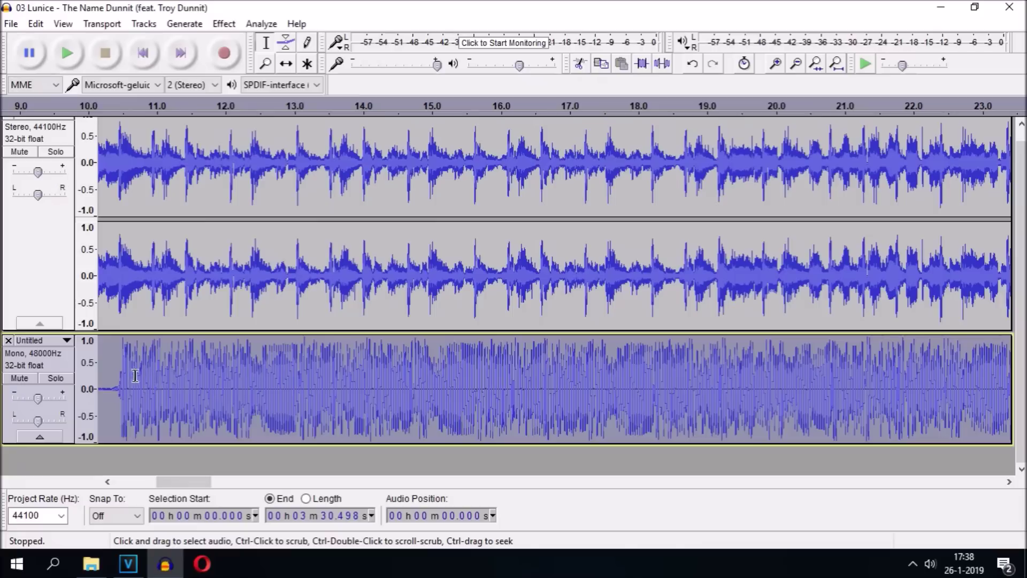
pyautogui.moveTo(120, 378); pyautogui.dragTo(261, 378)
pyautogui.click(261, 24)
pyautogui.click(294, 80)
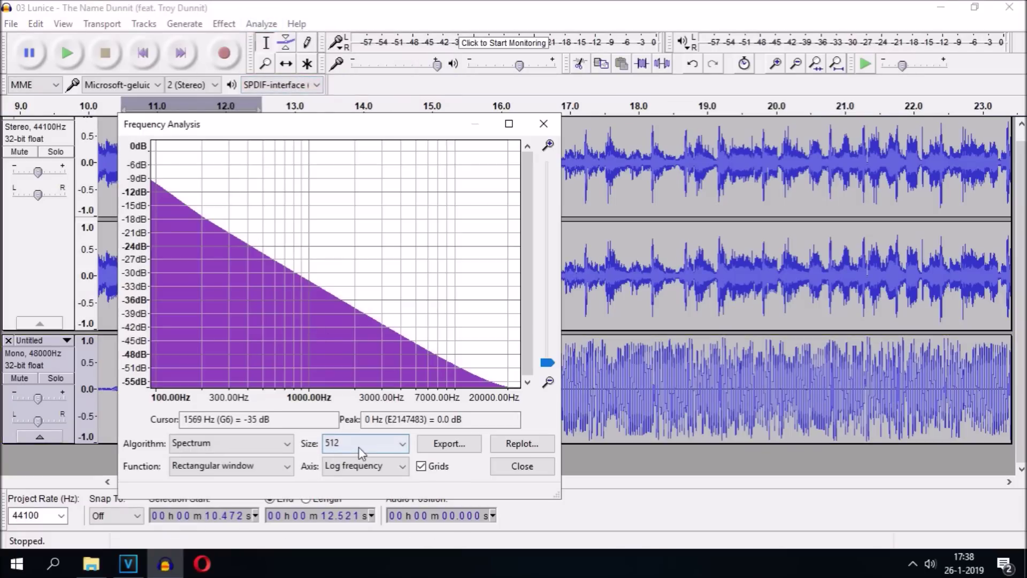
pyautogui.scroll(-4, 361, 445)
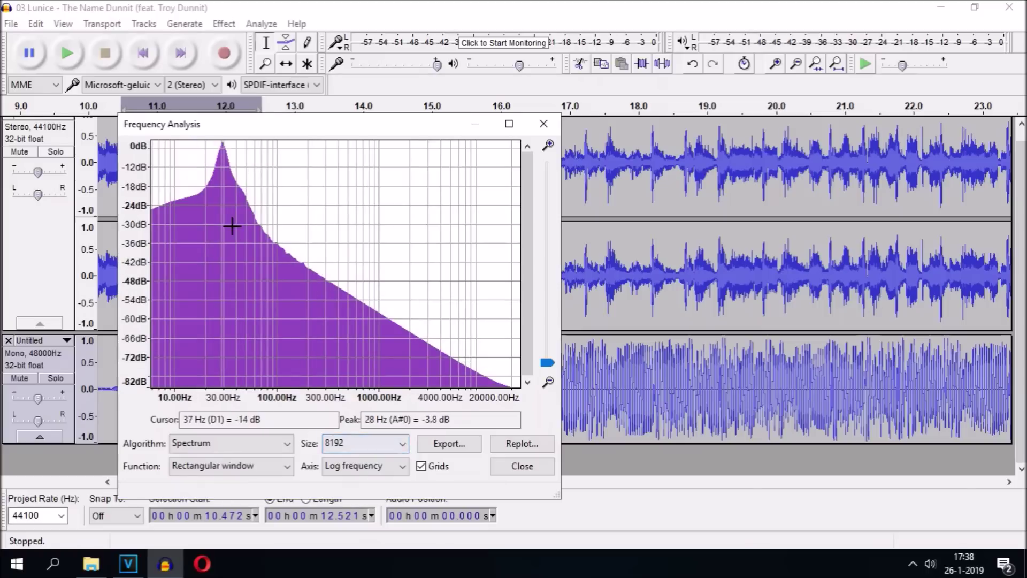
pyautogui.click(543, 123)
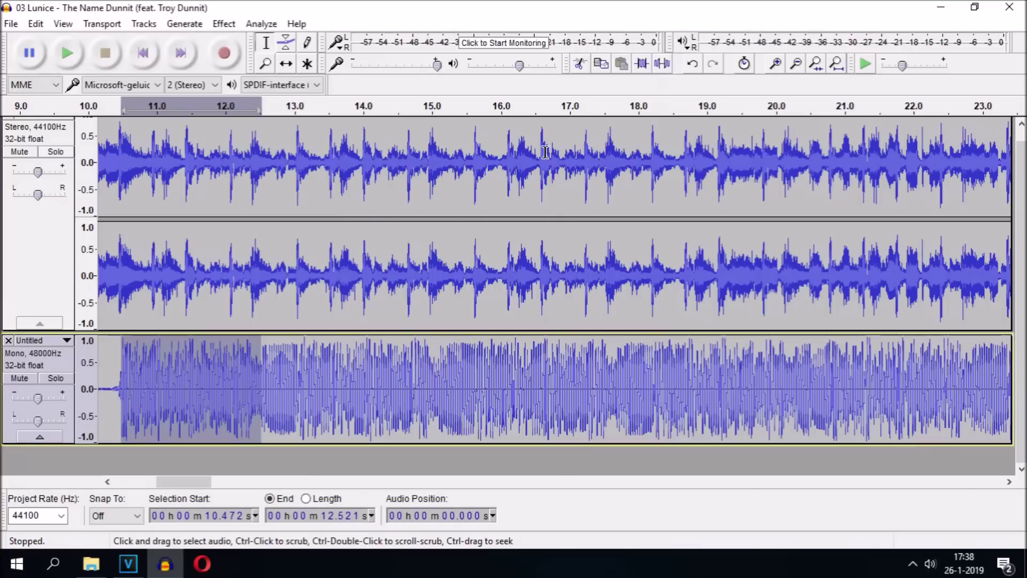
# Plot the spectrum of the bass section from about 12.55 to 13.12 s to check its frequency.
pyautogui.moveTo(263, 374); pyautogui.dragTo(302, 374)
pyautogui.click(261, 24)
pyautogui.click(299, 79)
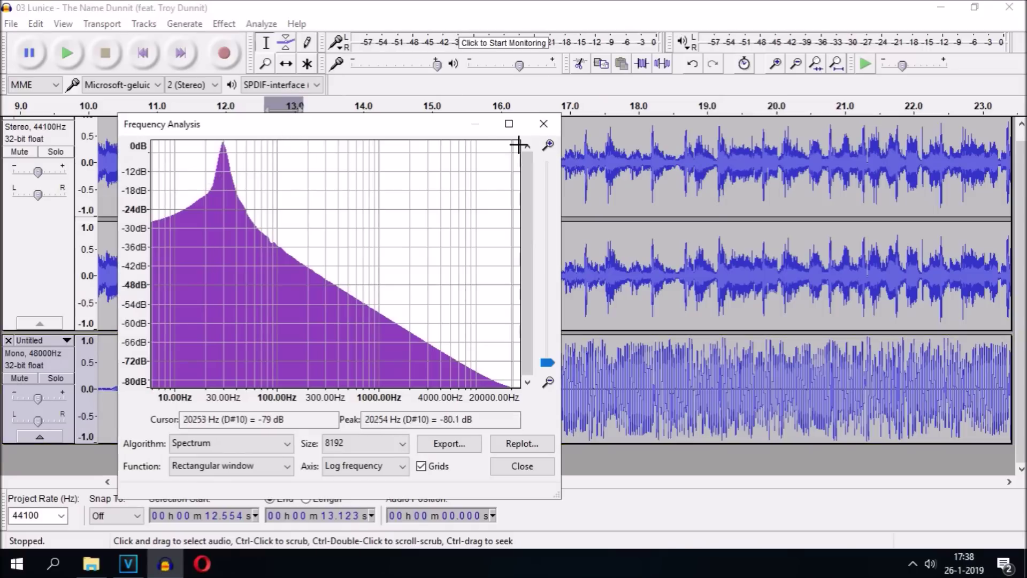
pyautogui.click(543, 123)
pyautogui.moveTo(310, 375); pyautogui.dragTo(417, 374)
pyautogui.click(518, 376)
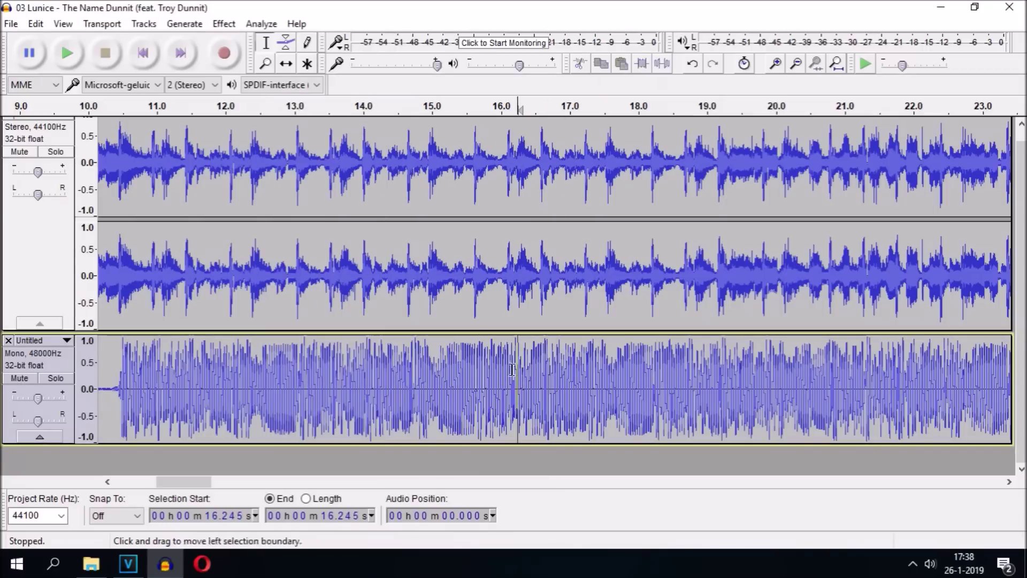
# Analyze the spectrum of the longer bass section from about 10 to 49 s, and close the analysis.
pyautogui.click(797, 65)
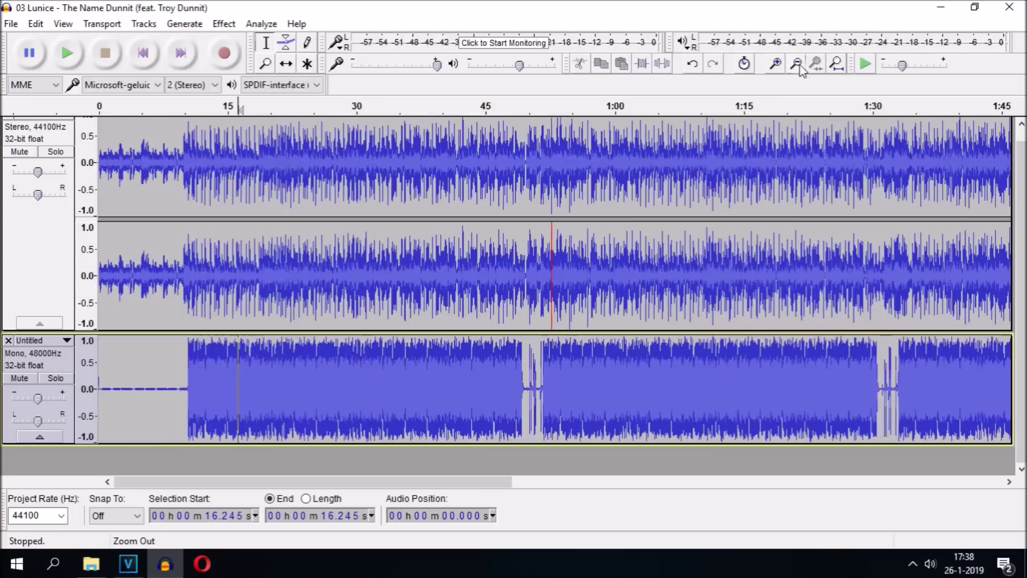
pyautogui.moveTo(143, 361); pyautogui.dragTo(311, 362)
pyautogui.click(261, 24)
pyautogui.click(298, 79)
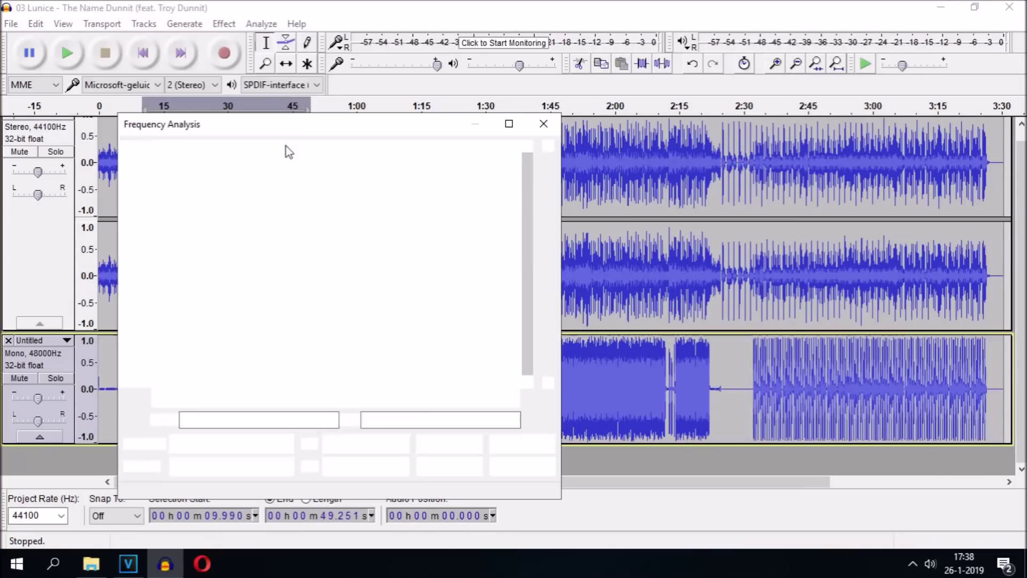
pyautogui.click(557, 116)
# Apply a high-pass filter at 25 Hz with a 48 dB rolloff to the entire bass track.
pyautogui.doubleClick(488, 378)
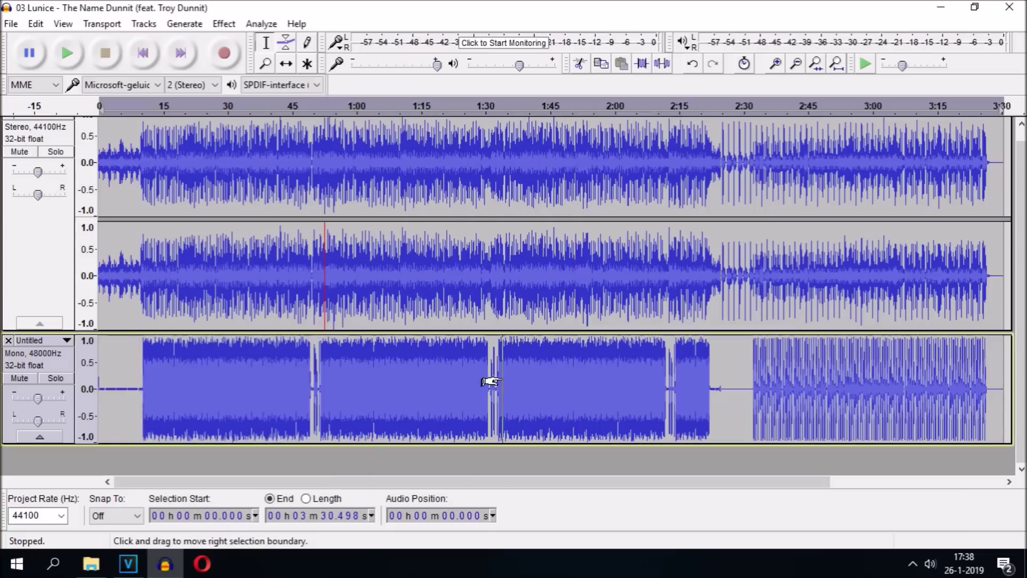
pyautogui.click(224, 24)
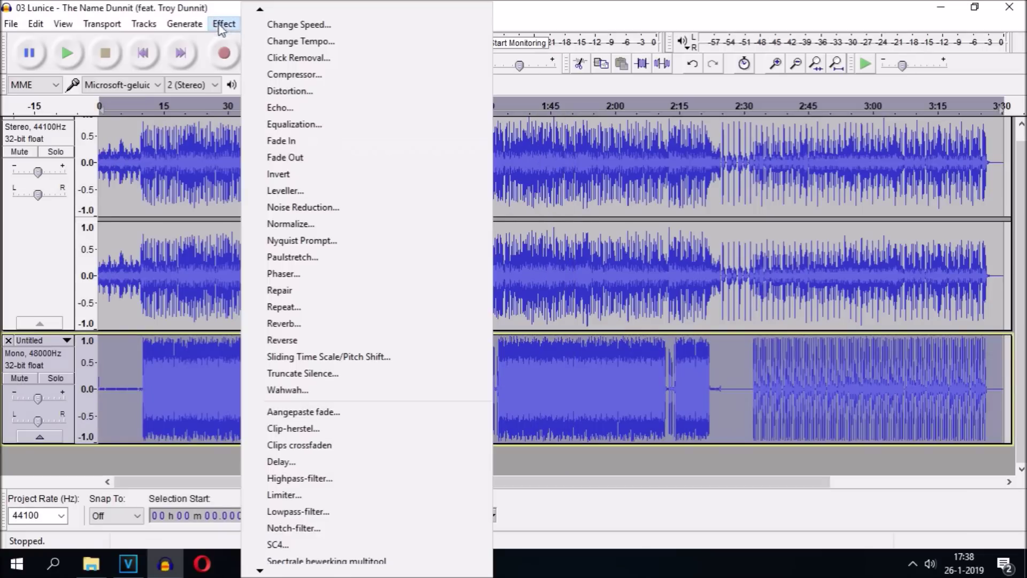
pyautogui.click(351, 480)
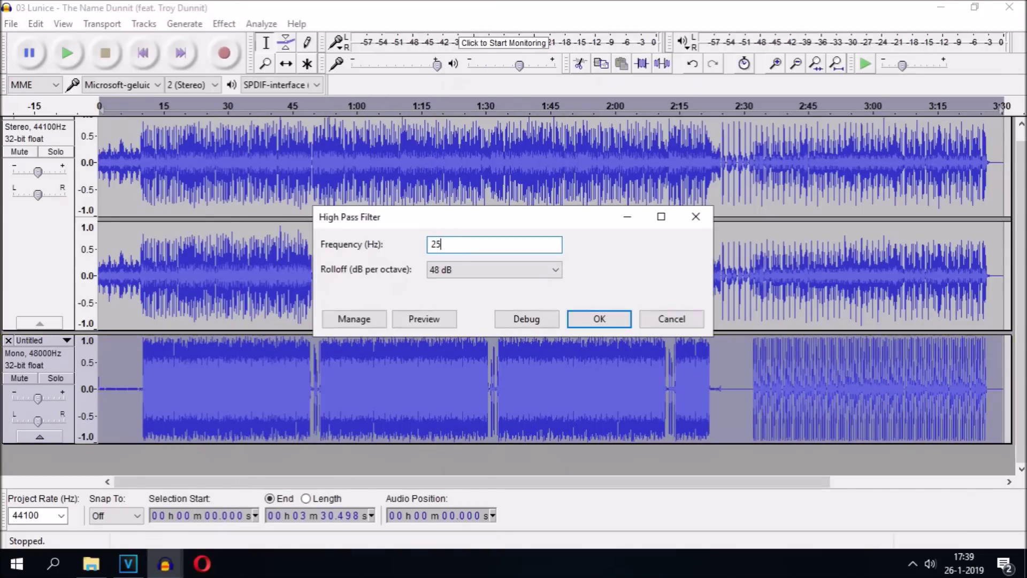
pyautogui.press('Return')
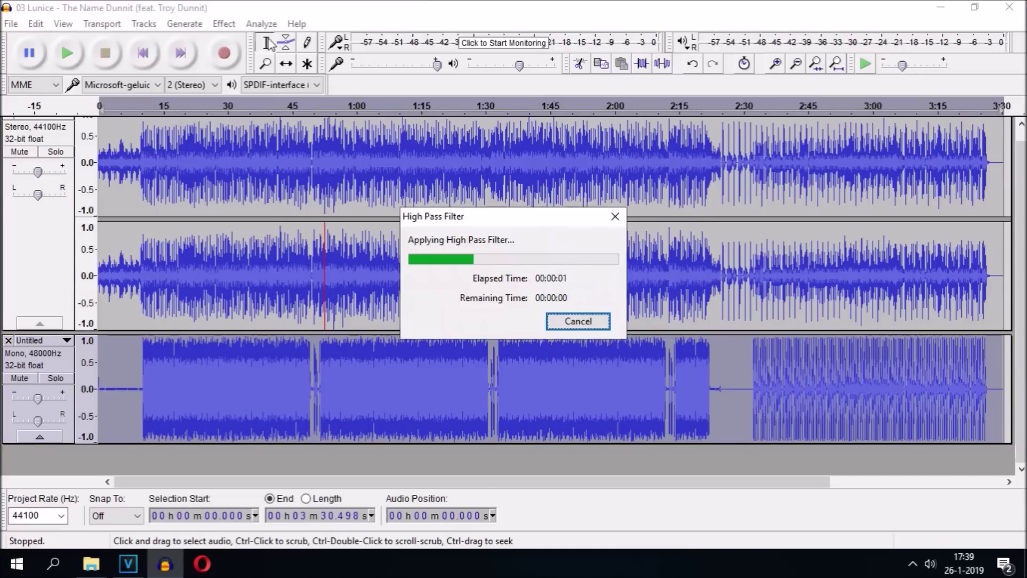
# Apply a low-pass filter at 45 Hz with a 48 dB rolloff to the entire bass track.
pyautogui.click(223, 23)
pyautogui.click(354, 514)
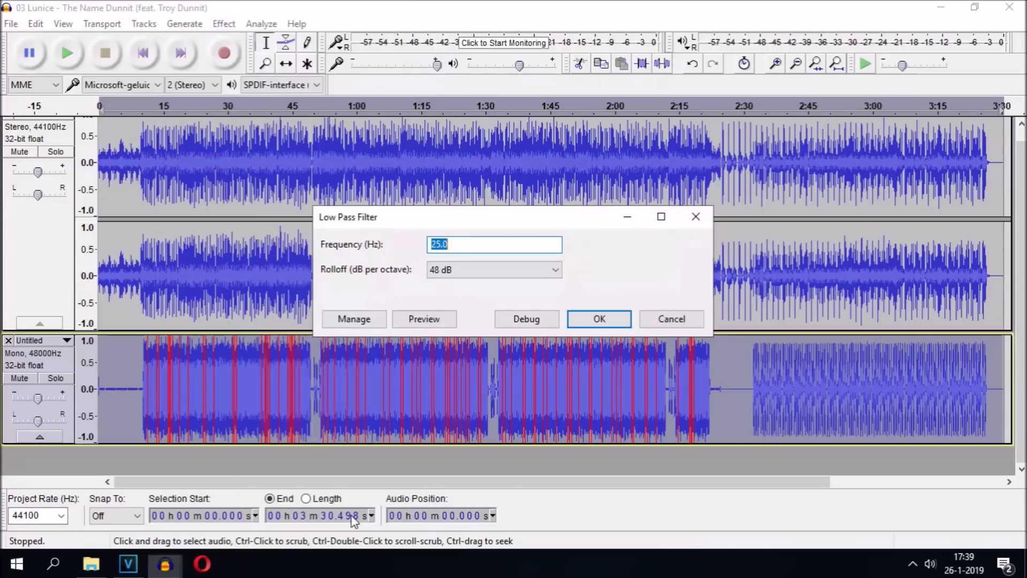
pyautogui.write('45')
pyautogui.press('Return')
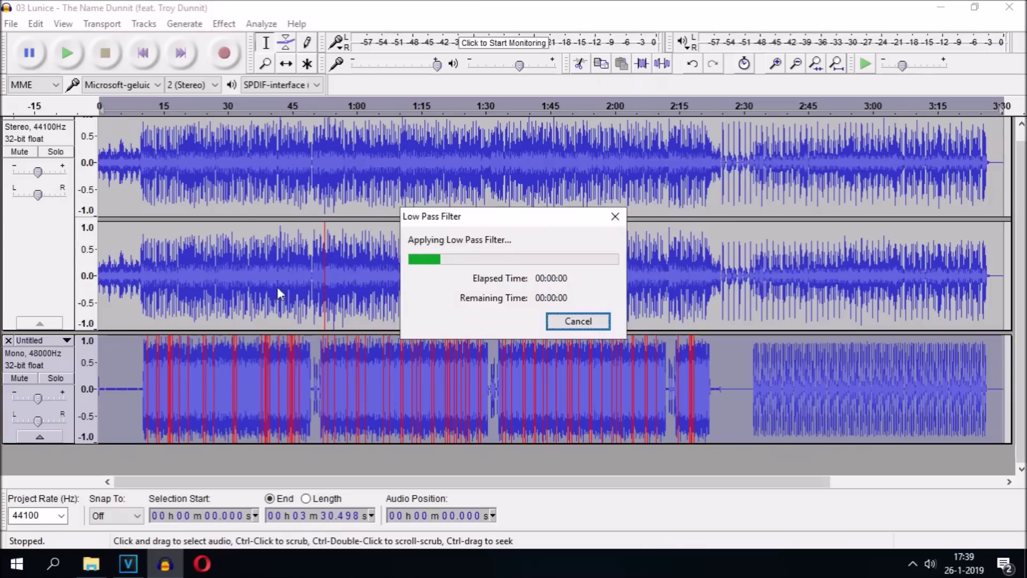
# Normalize the filtered bass track.
pyautogui.click(225, 25)
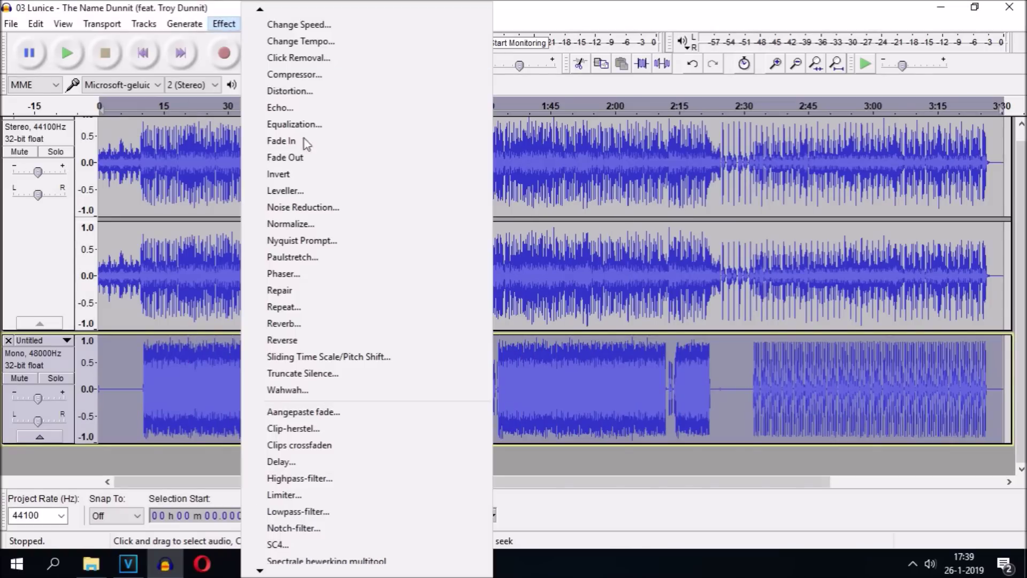
pyautogui.click(321, 223)
pyautogui.click(562, 319)
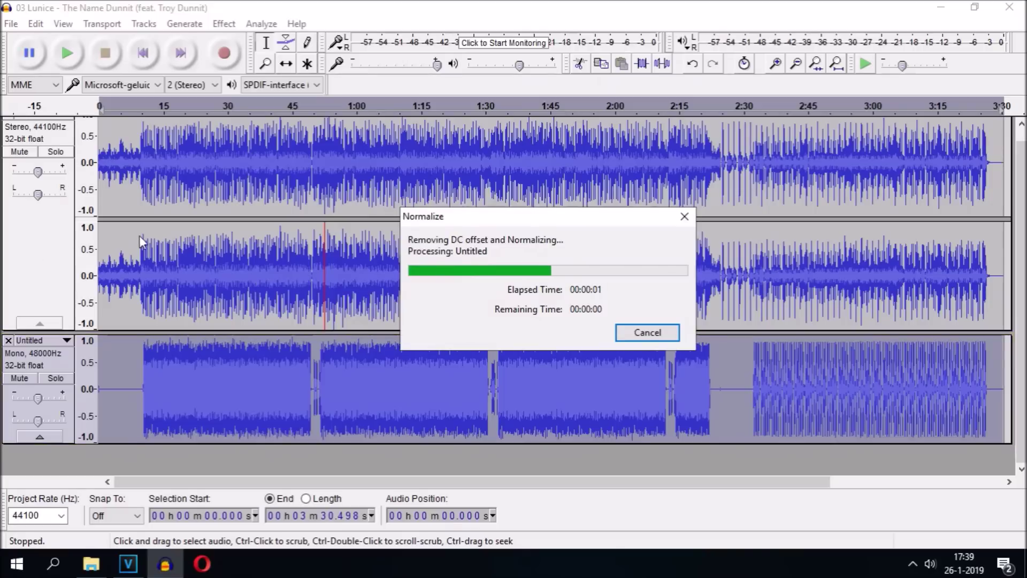
# Play both tracks from about 7.4 s to check how the bass entry lines up with the song, and stop playback.
pyautogui.click(130, 155)
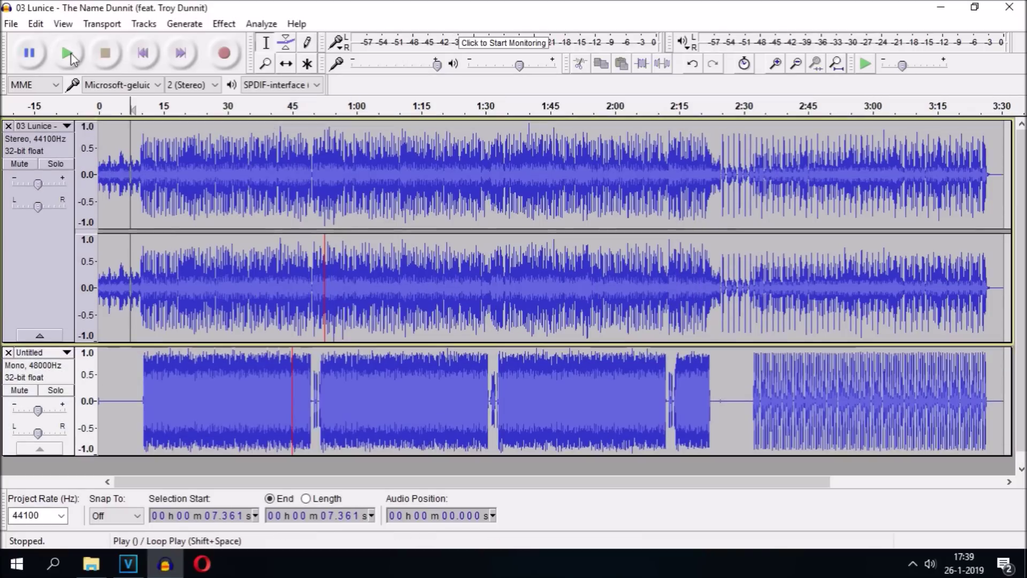
pyautogui.click(67, 53)
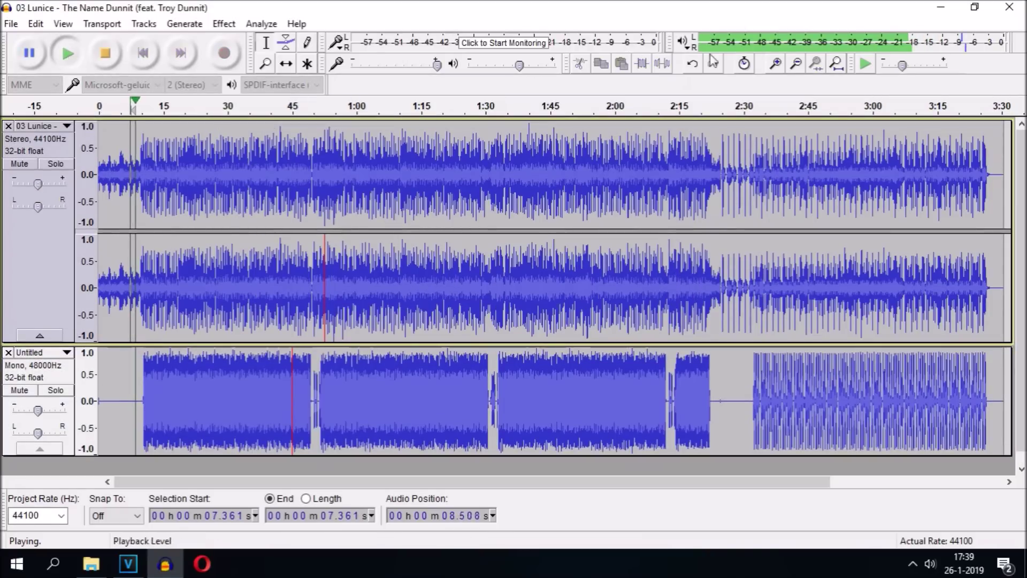
pyautogui.click(775, 64)
pyautogui.click(775, 63)
pyautogui.click(775, 63)
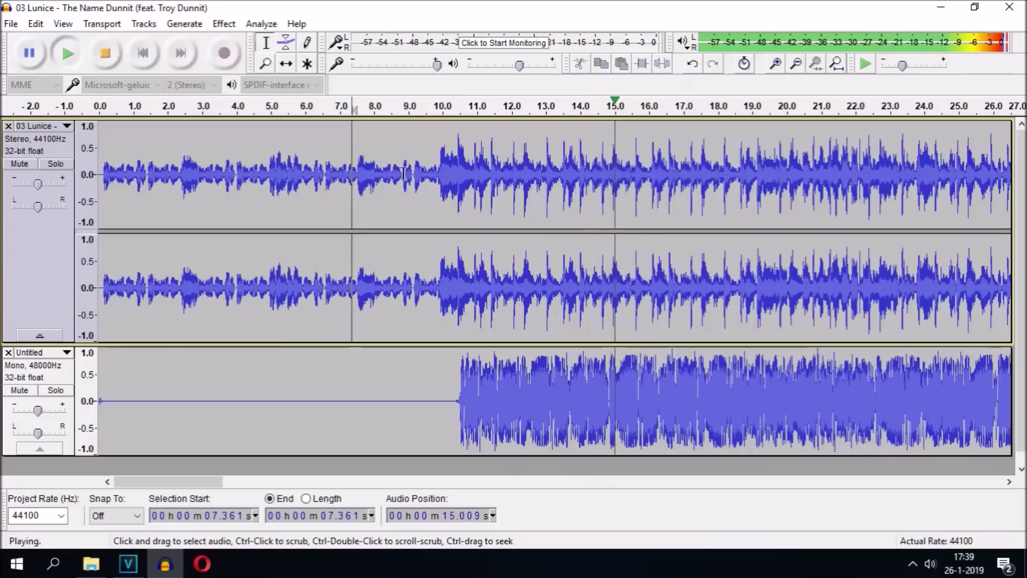
pyautogui.click(109, 52)
# Delete the near-silent bit from about 10.411 to 10.498 s just before the bass entry, shifting the bass track earlier.
pyautogui.click(777, 65)
pyautogui.click(776, 65)
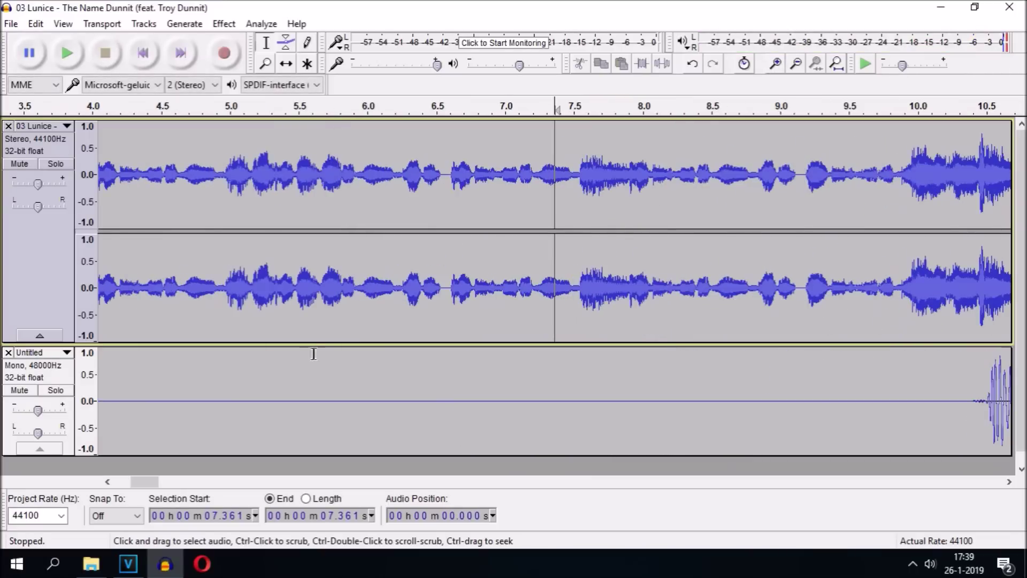
pyautogui.moveTo(155, 482); pyautogui.dragTo(169, 488)
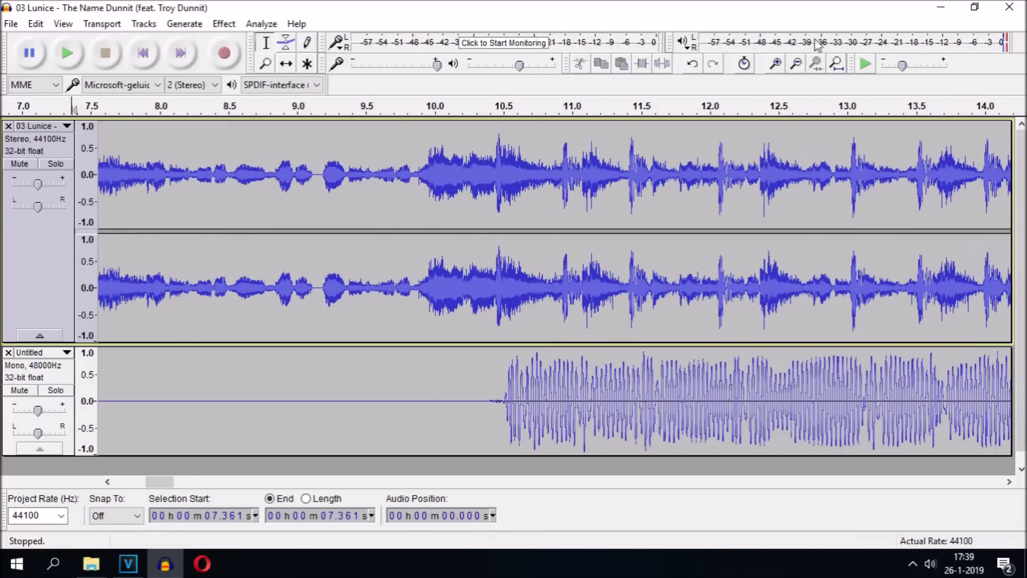
pyautogui.click(777, 65)
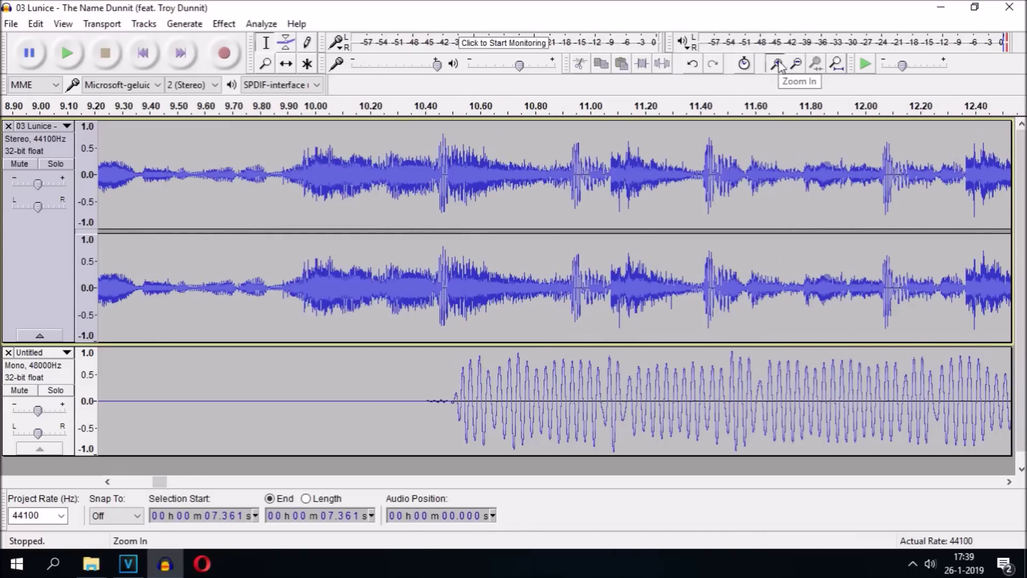
pyautogui.click(777, 64)
pyautogui.moveTo(300, 393); pyautogui.dragTo(350, 407)
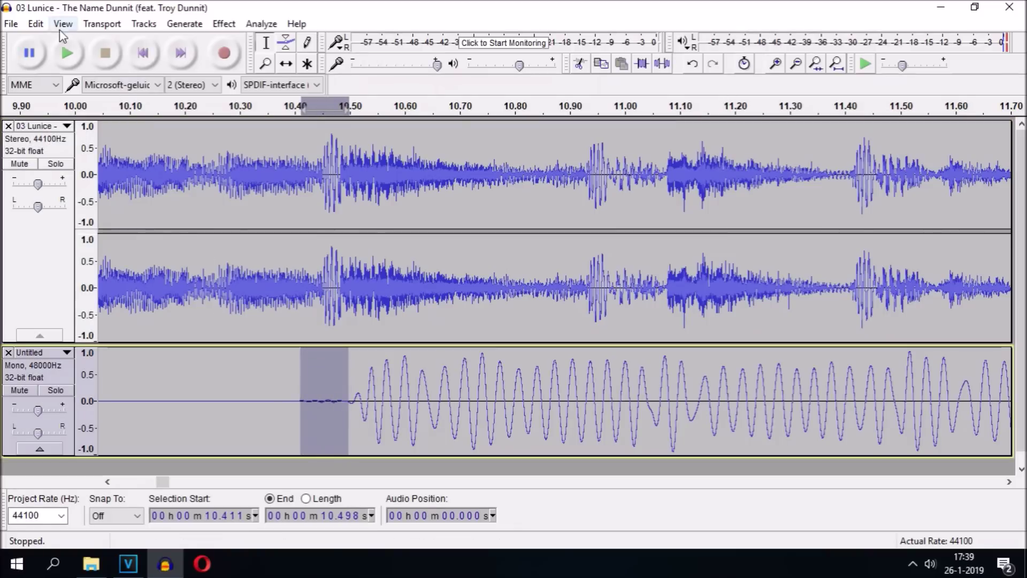
pyautogui.click(36, 23)
pyautogui.click(68, 101)
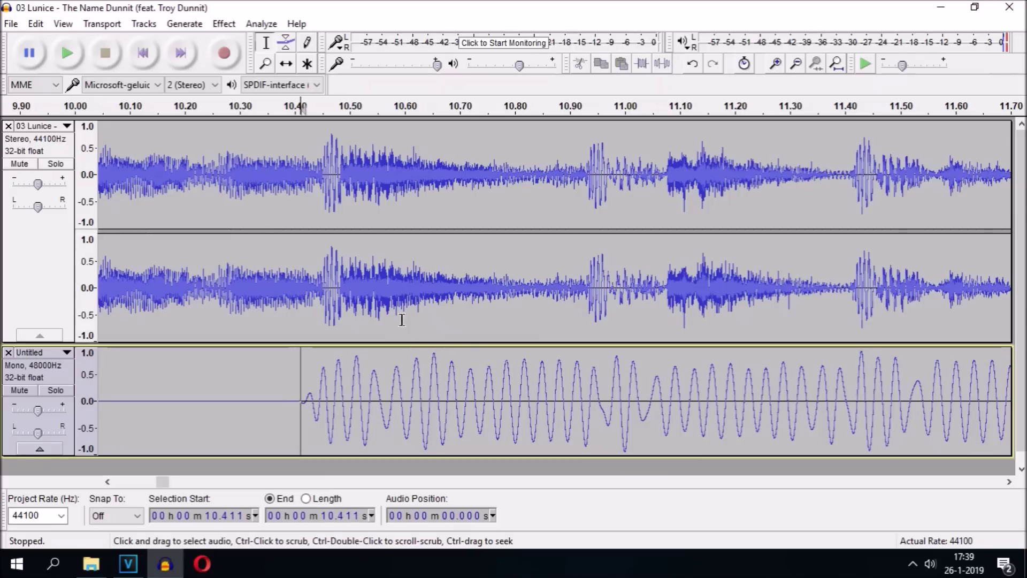
# Play both tracks from 10.411 s to check the bass timing against the whole song.
pyautogui.click(67, 53)
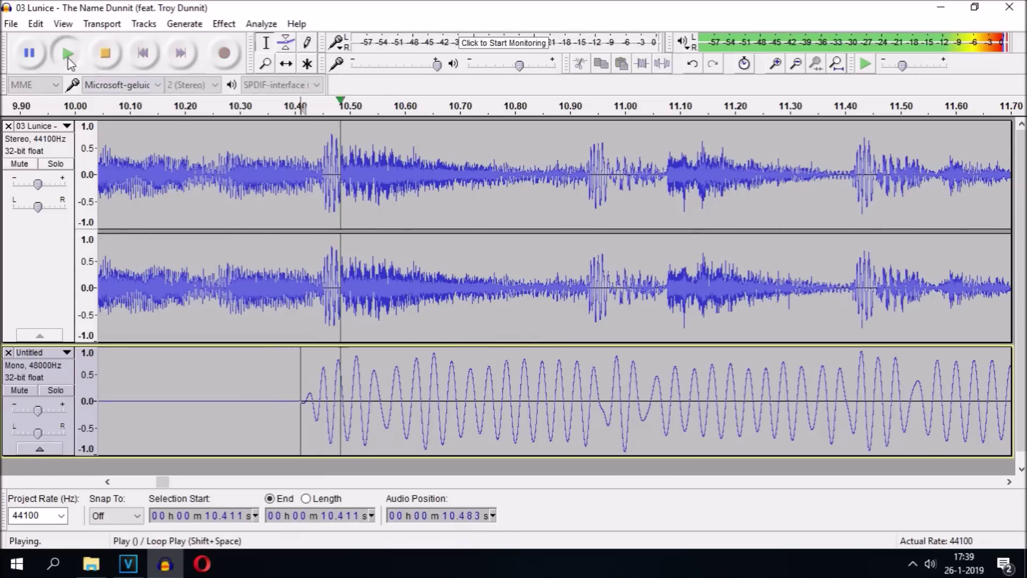
pyautogui.click(796, 63)
pyautogui.click(798, 69)
pyautogui.click(797, 68)
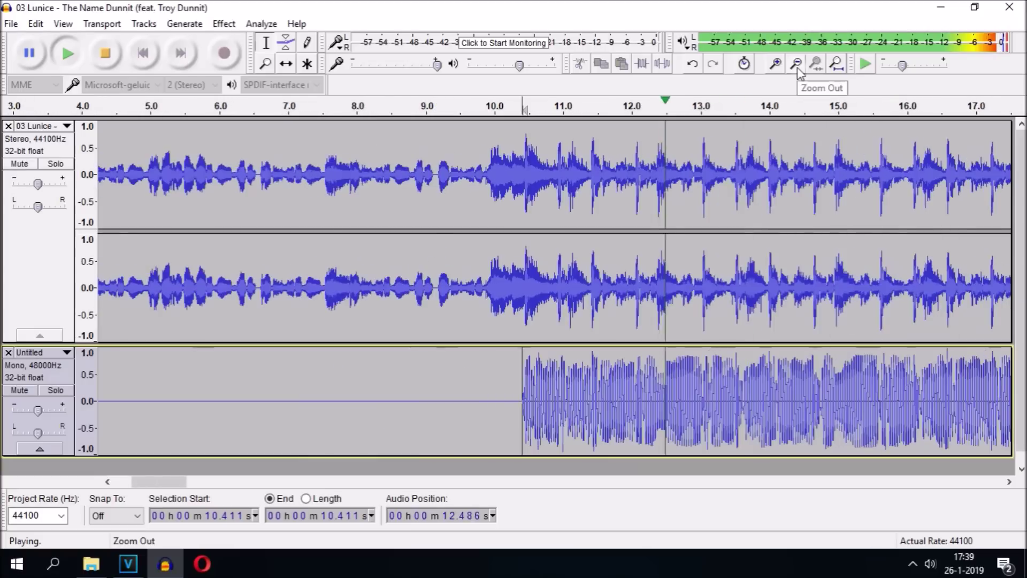
pyautogui.click(798, 69)
pyautogui.click(798, 69)
pyautogui.click(797, 69)
pyautogui.click(798, 68)
pyautogui.click(798, 69)
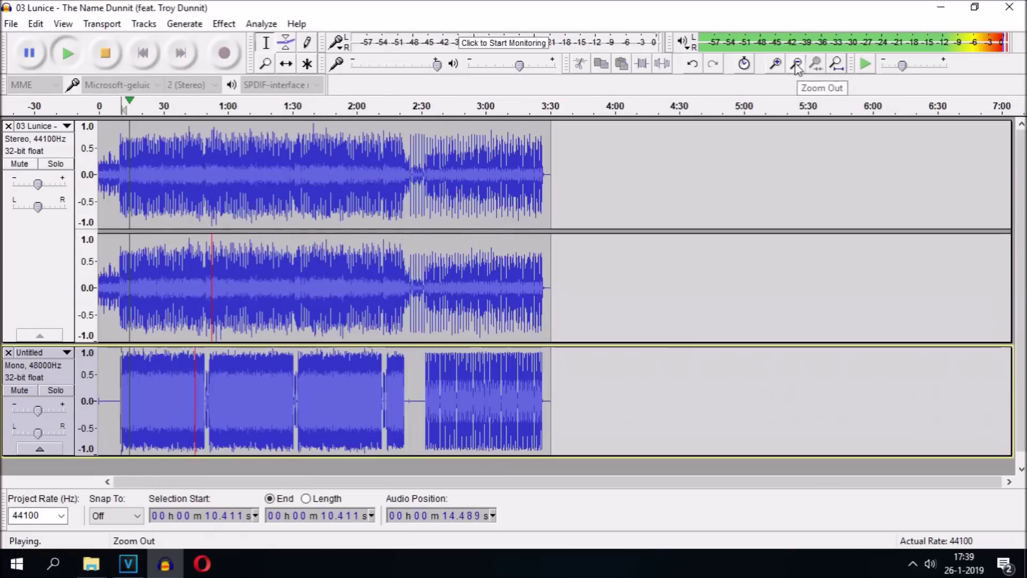
# Select both tracks in full and balance their gains during playback, trying the song as low as -27 dB before bringing it back up.
pyautogui.moveTo(550, 373); pyautogui.dragTo(97, 177)
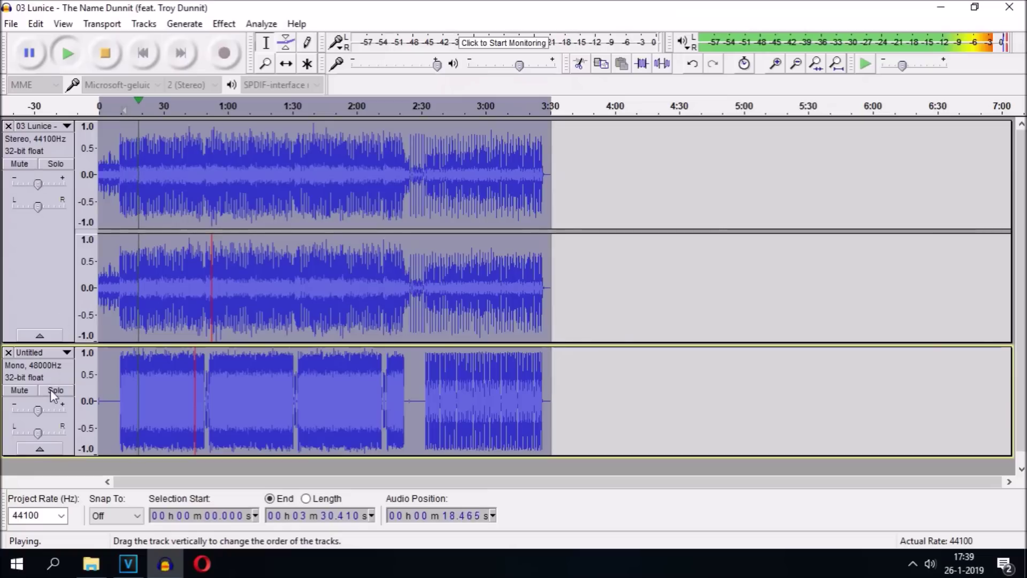
pyautogui.moveTo(41, 412)
pyautogui.mouseDown()
pyautogui.moveTo(62, 415)
pyautogui.moveTo(39, 412)
pyautogui.mouseUp()
pyautogui.moveTo(44, 185); pyautogui.dragTo(3, 196)
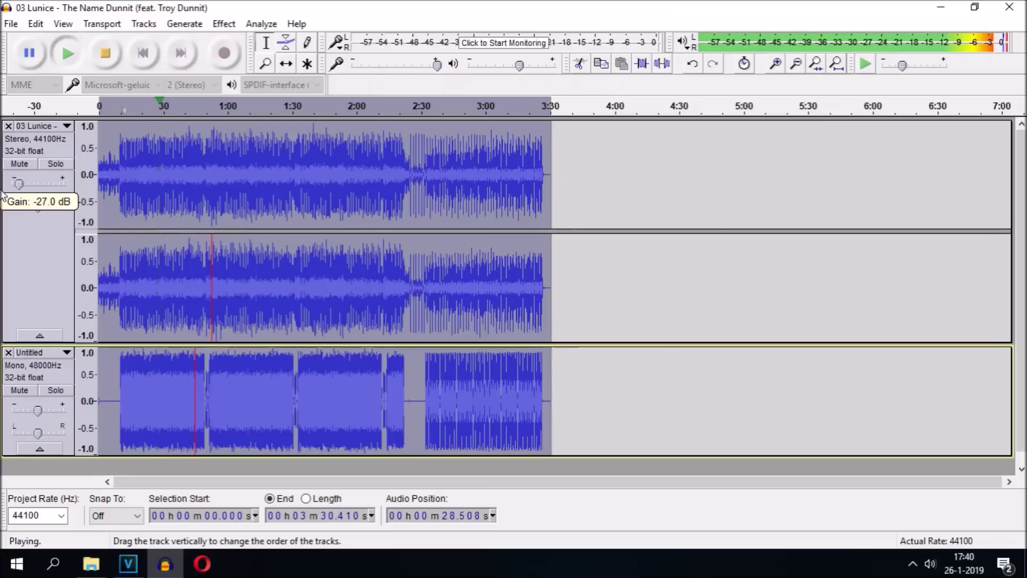
pyautogui.moveTo(37, 409)
pyautogui.mouseDown()
pyautogui.moveTo(2, 420)
pyautogui.moveTo(39, 415)
pyautogui.mouseUp()
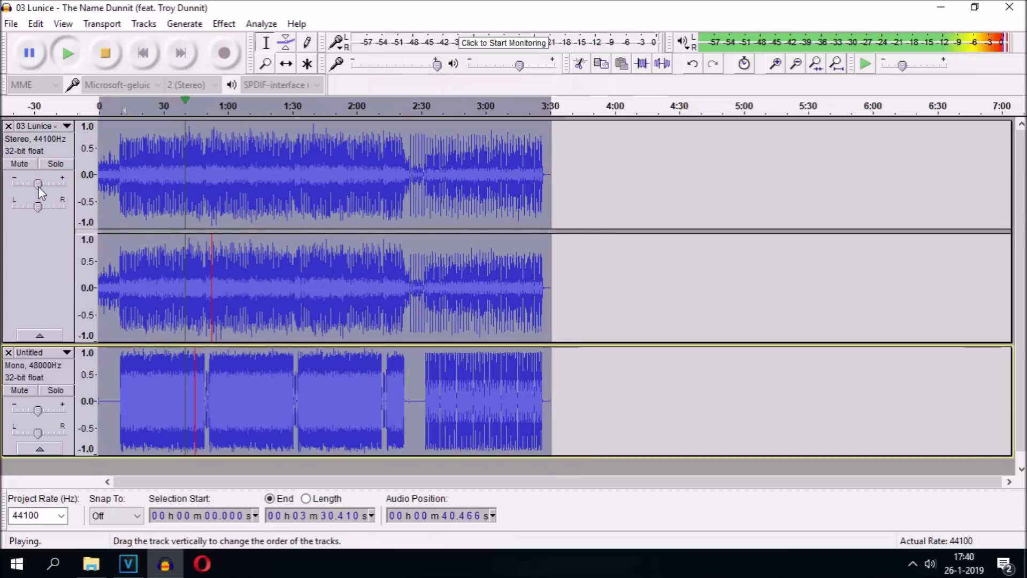
pyautogui.moveTo(37, 185); pyautogui.dragTo(46, 193)
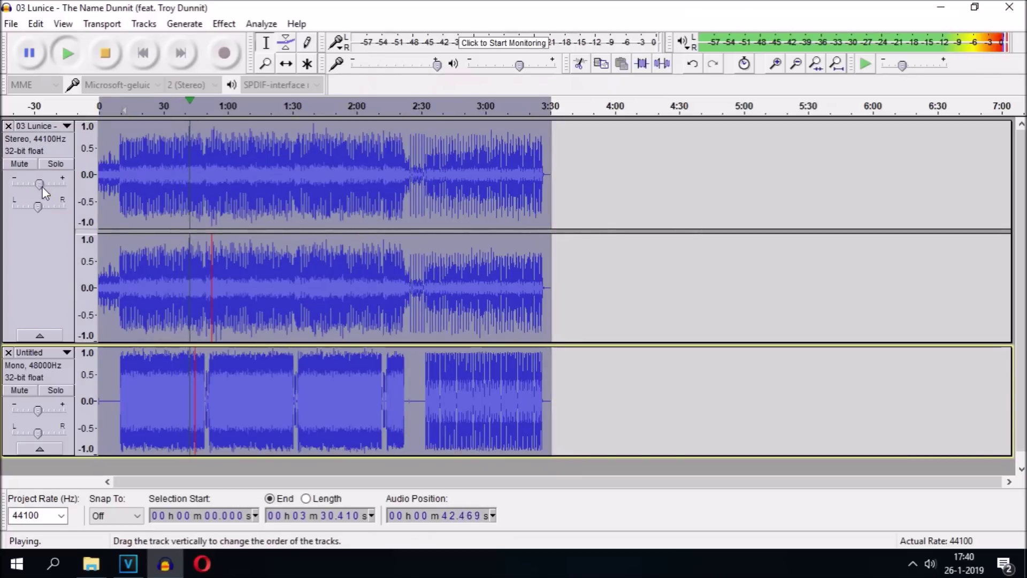
# Raise the bass track's gain slightly above centre to match the song's gain, and stop playback.
pyautogui.moveTo(39, 411); pyautogui.dragTo(41, 417)
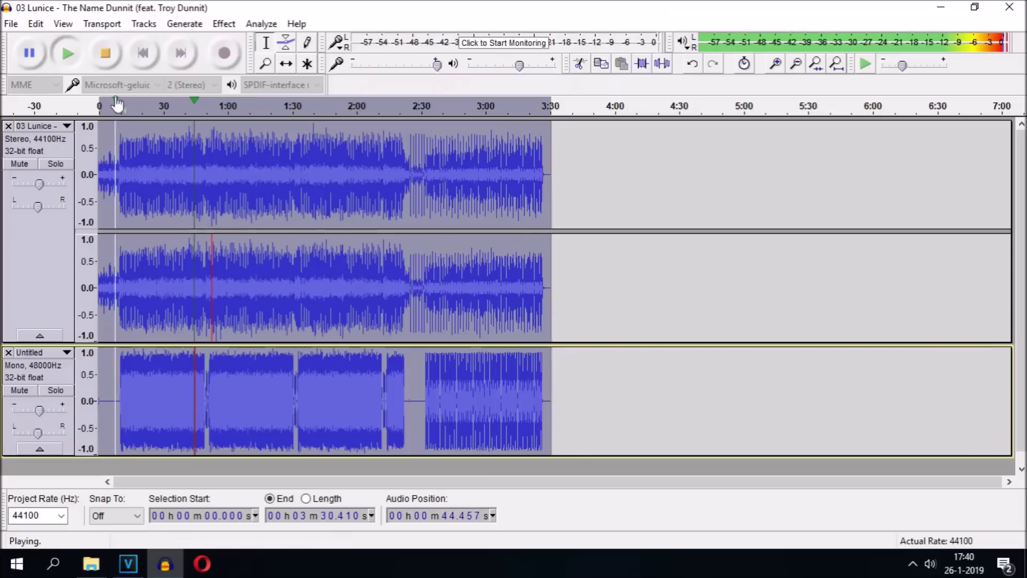
pyautogui.press('space')
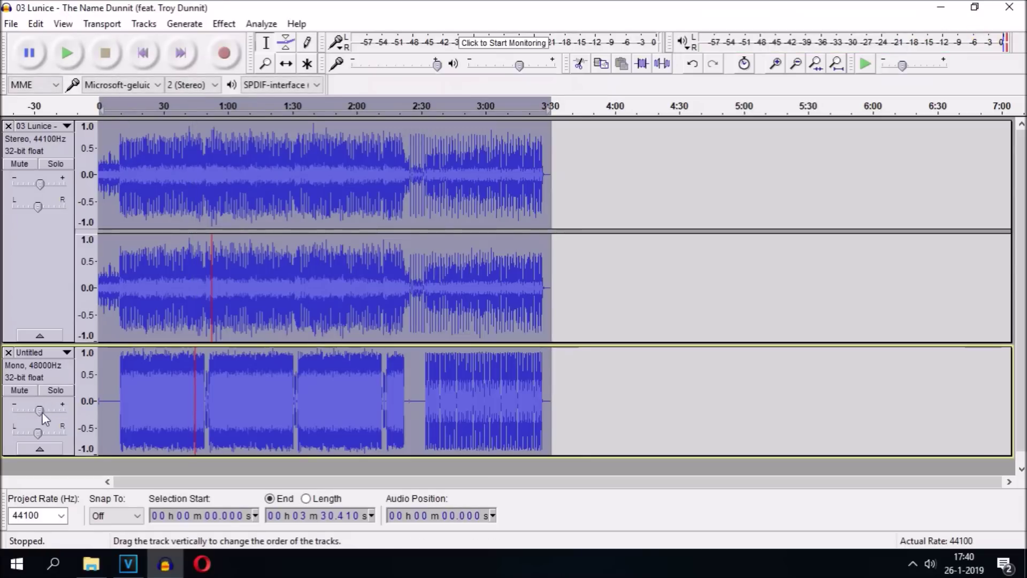
# Mix and render the song and bass tracks to a new track, and mute both source tracks.
pyautogui.click(149, 24)
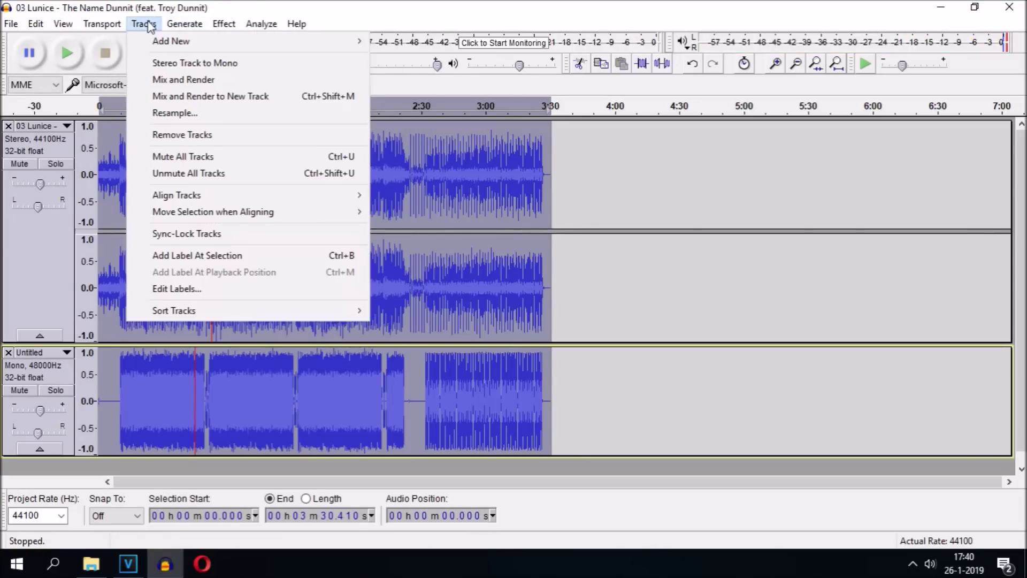
pyautogui.click(215, 97)
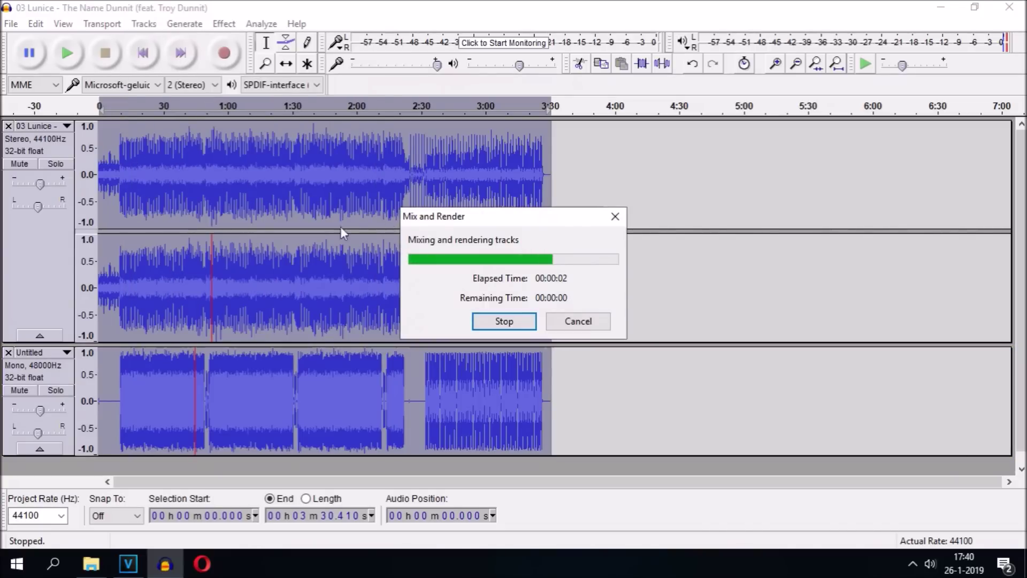
pyautogui.click(18, 152)
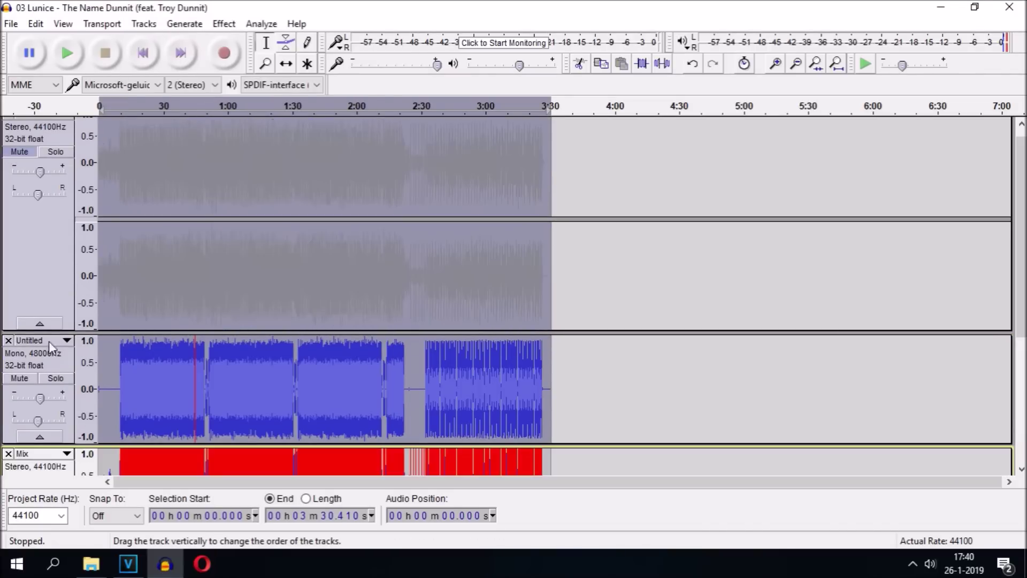
pyautogui.click(18, 378)
# Apply Normalize to the full length of the newly rendered stereo Mix track.
pyautogui.scroll(-5, 321, 246)
pyautogui.click(224, 24)
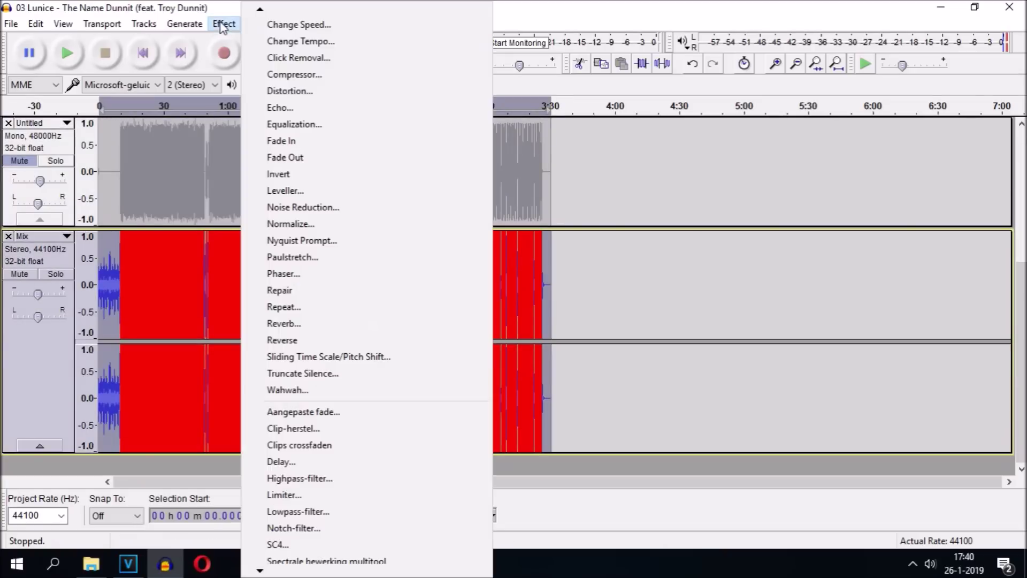
pyautogui.click(347, 224)
pyautogui.click(538, 318)
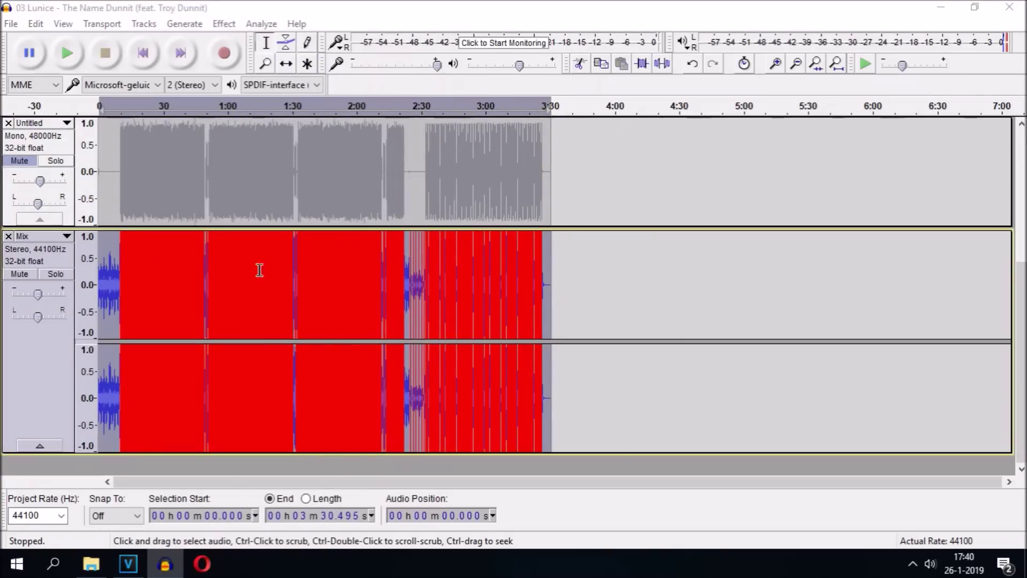